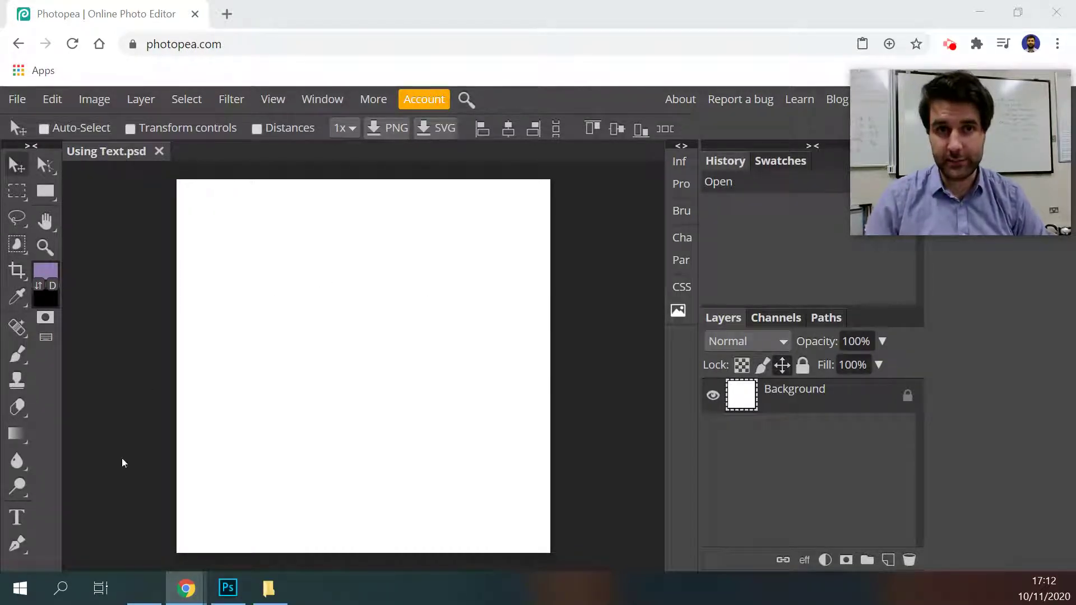
# Choose the Type tool for placing text, after a brief switch to the Move tool
pyautogui.click(16, 517)
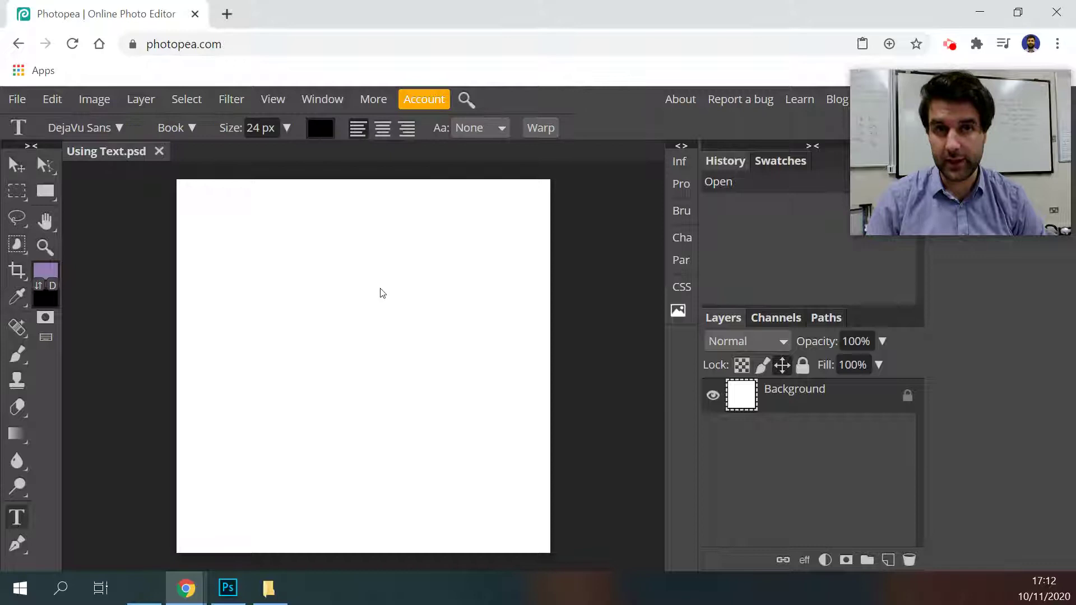
pyautogui.click(17, 165)
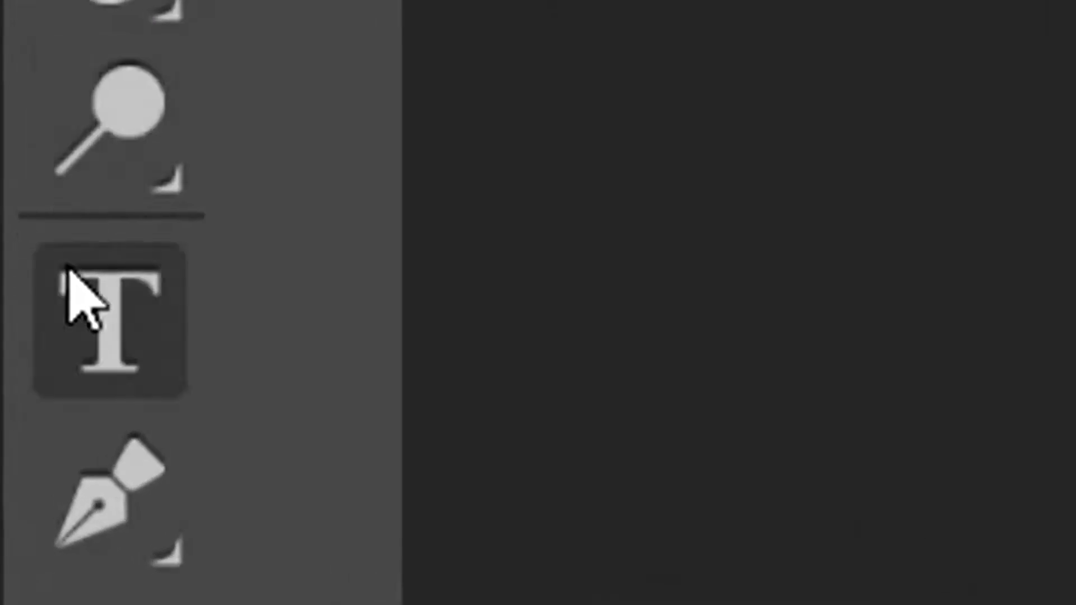
pyautogui.click(18, 512)
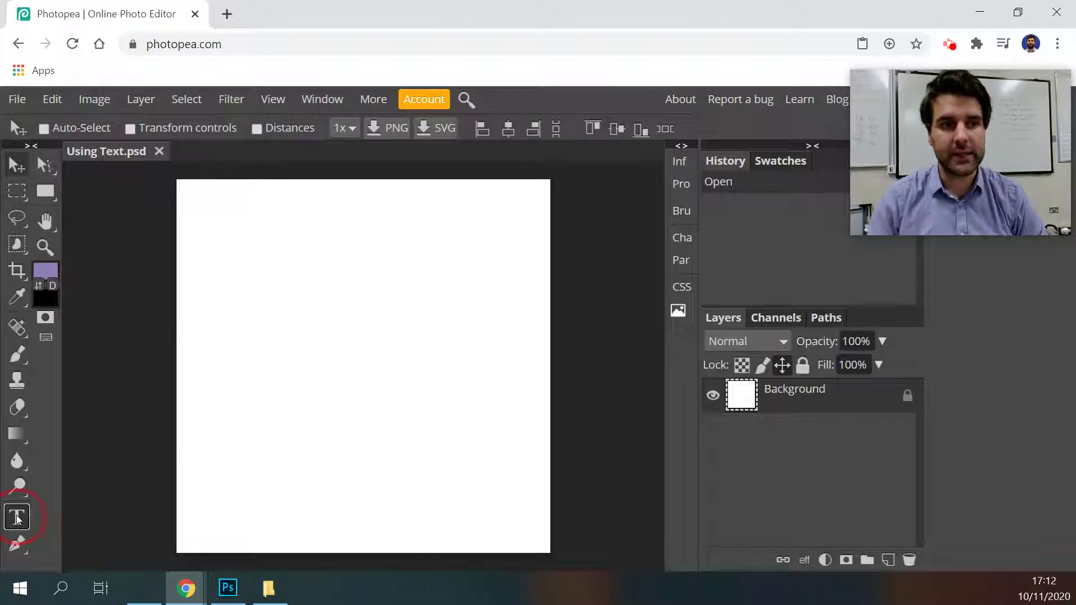
pyautogui.click(22, 517)
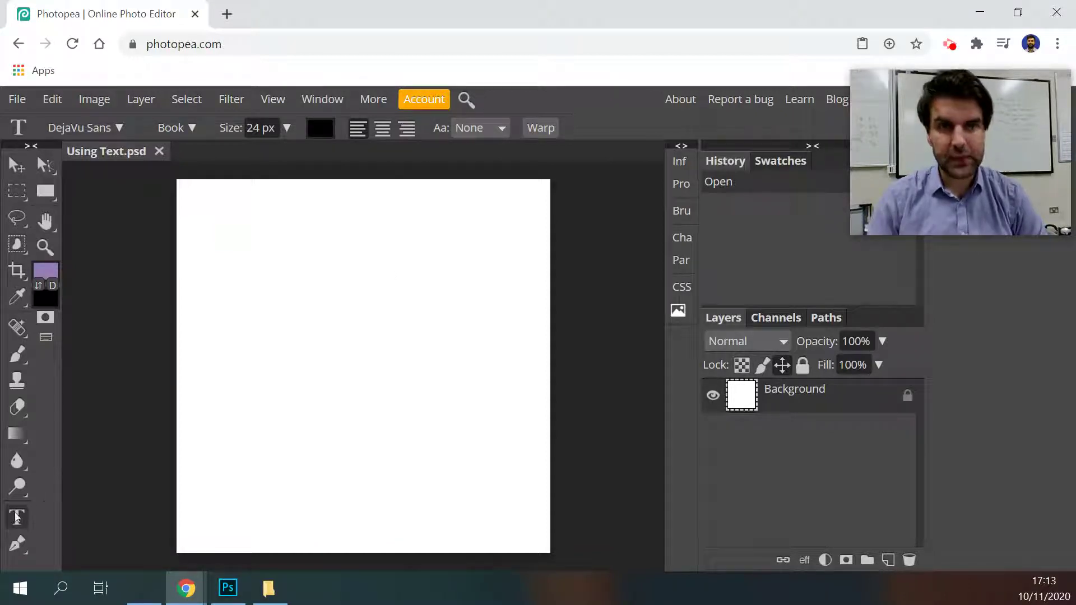
# Complete the heading near the top-left with 'Johnson Computing' and commit it
pyautogui.click(228, 233)
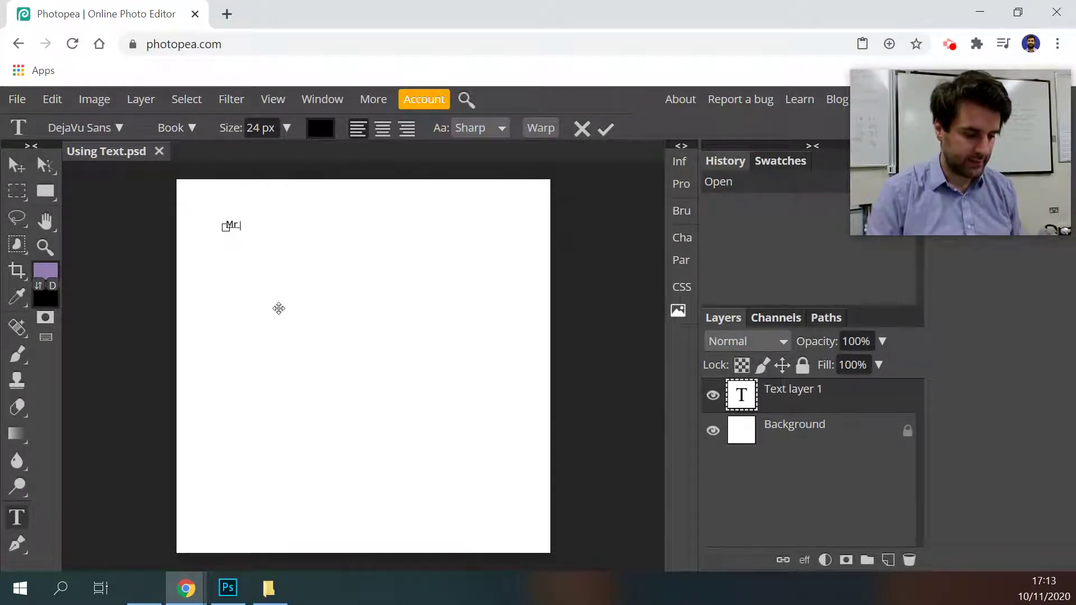
pyautogui.write('Johnson Computing')
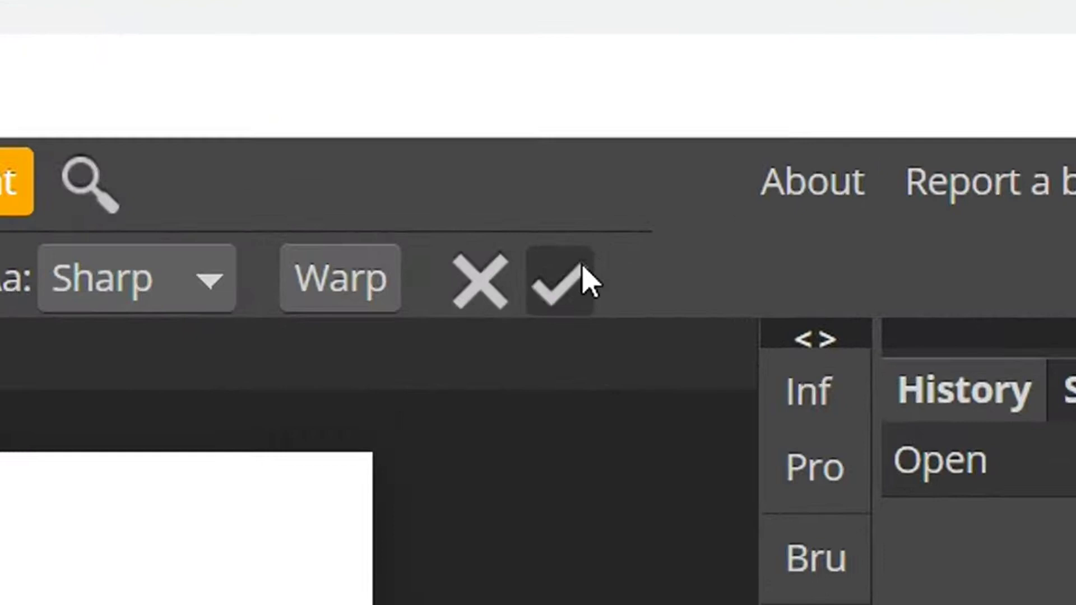
pyautogui.click(581, 254)
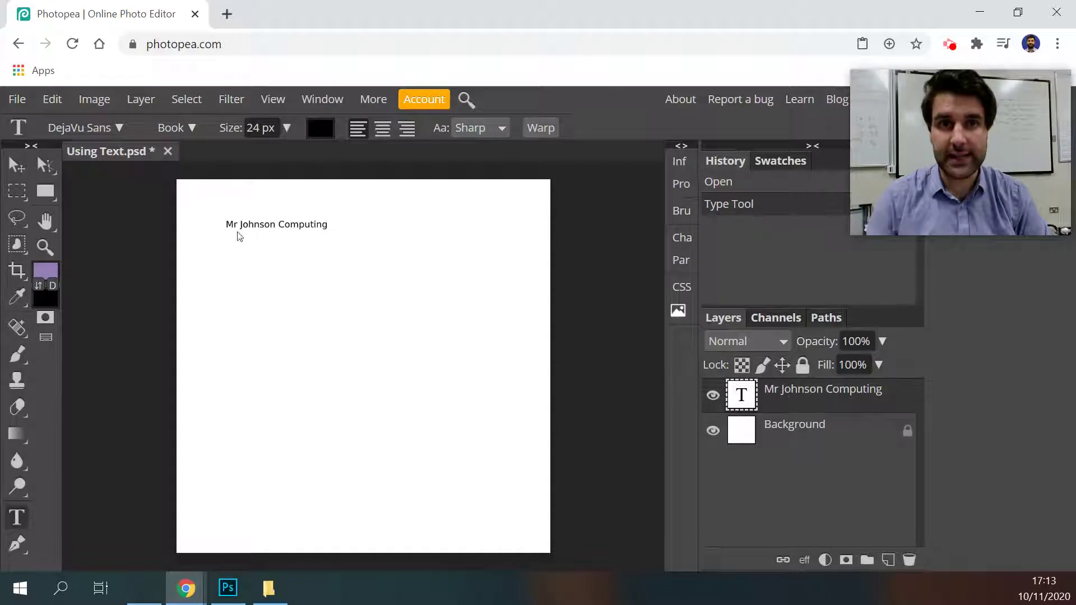
# Drag the heading slightly up and left toward the page's top-left corner
pyautogui.click(14, 163)
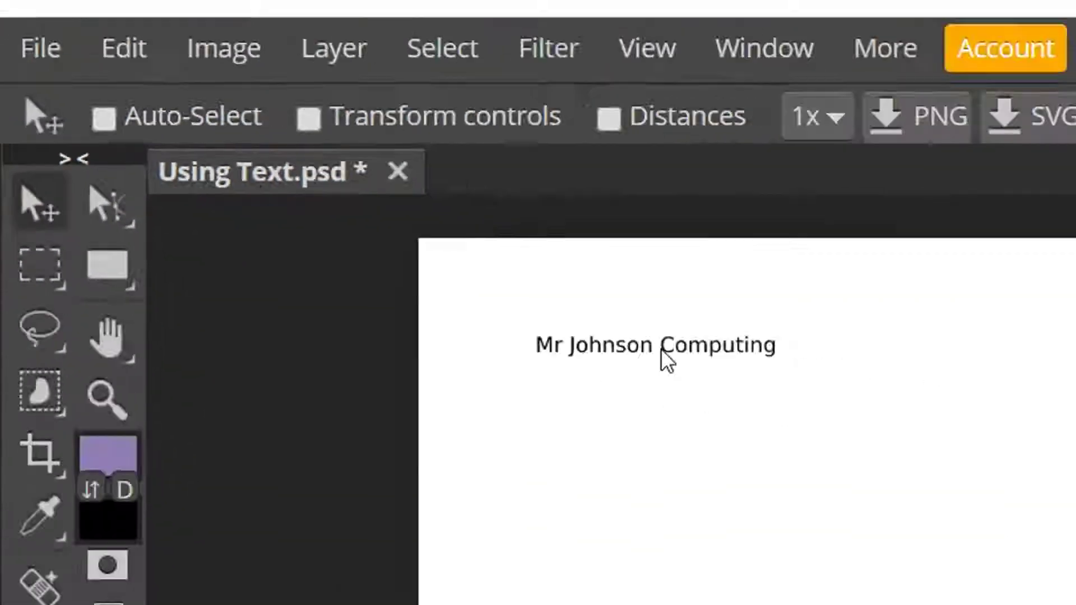
pyautogui.moveTo(299, 248); pyautogui.dragTo(277, 231)
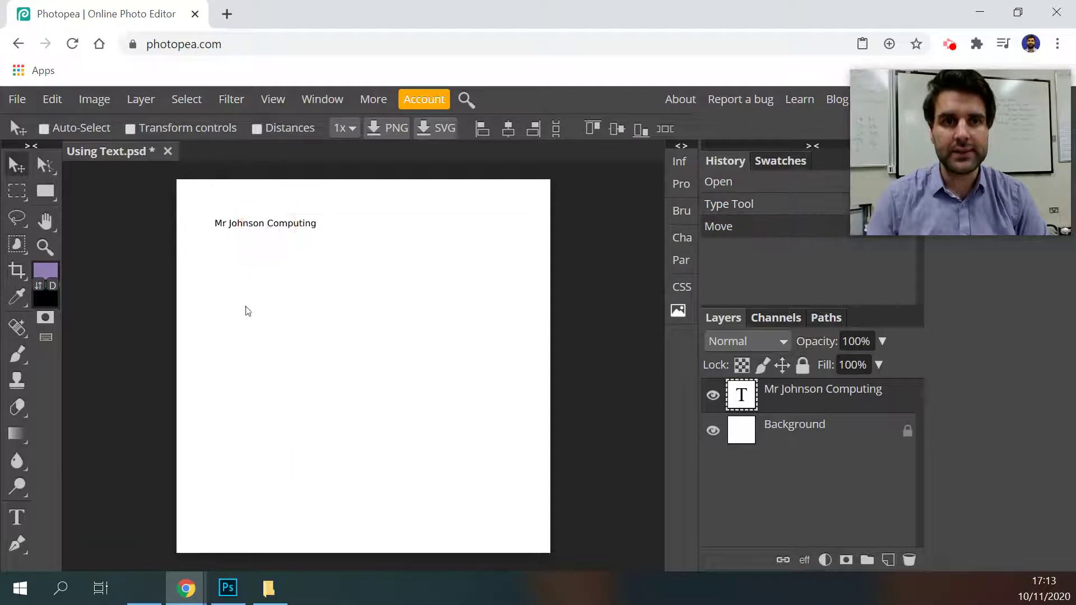
pyautogui.click(16, 516)
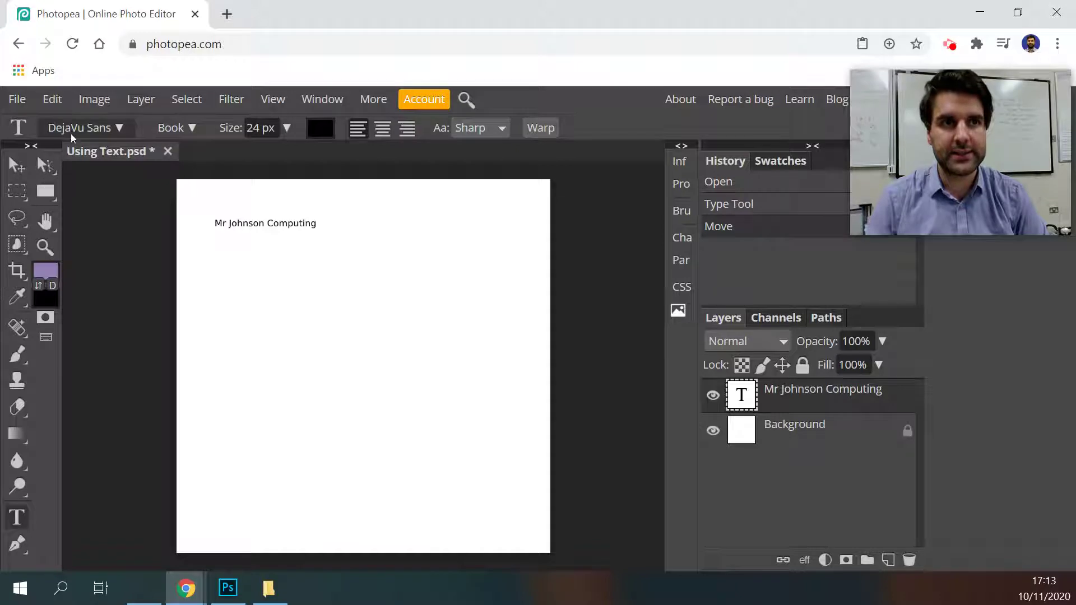
# Change the heading's font to Desyrel
pyautogui.click(119, 126)
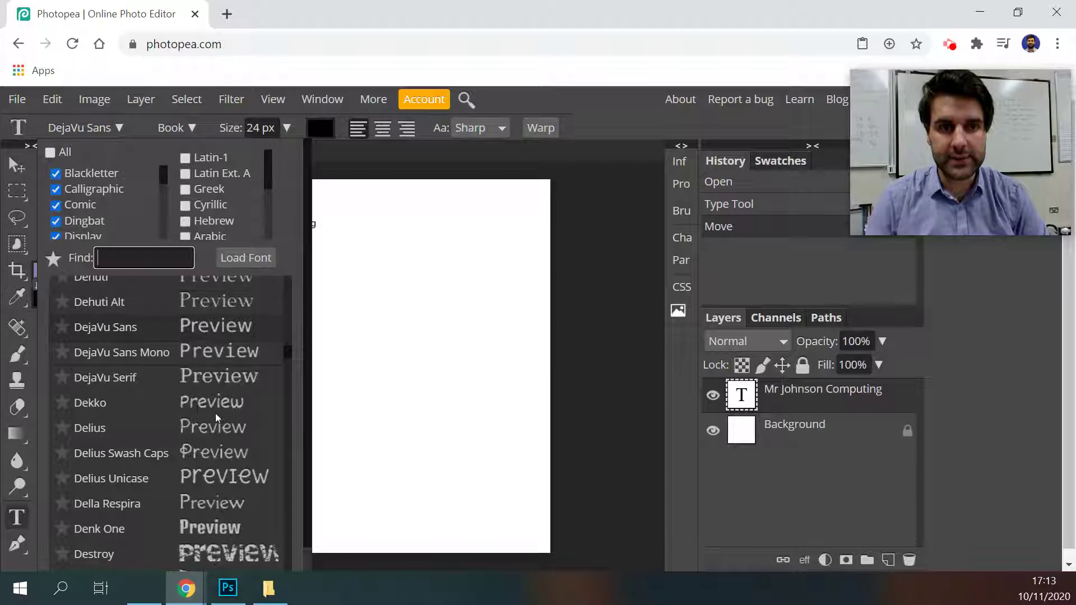
pyautogui.scroll(-3, 216, 417)
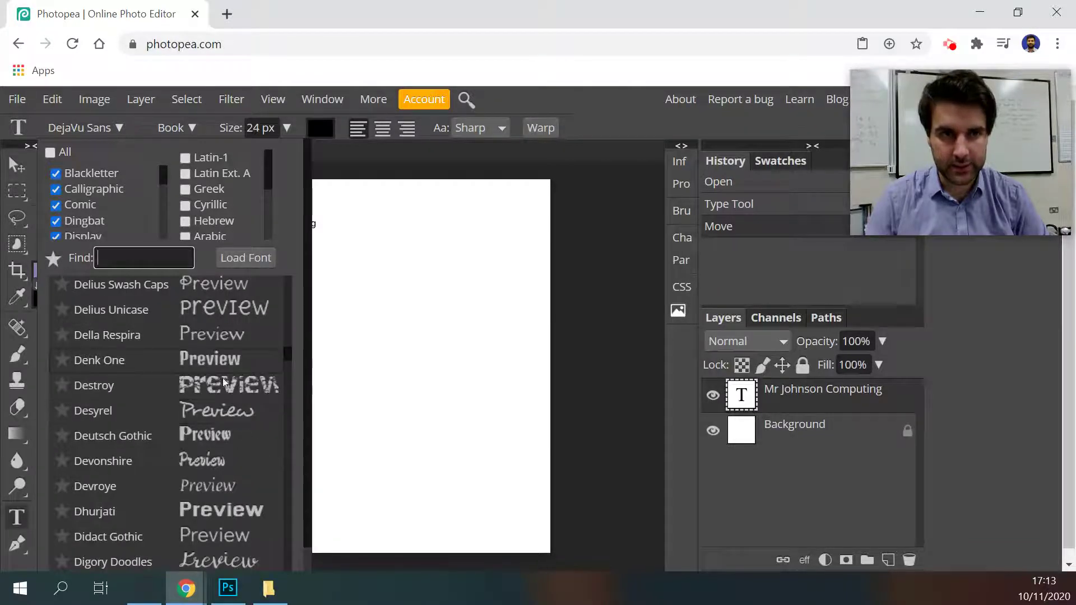
pyautogui.scroll(-1, 225, 399)
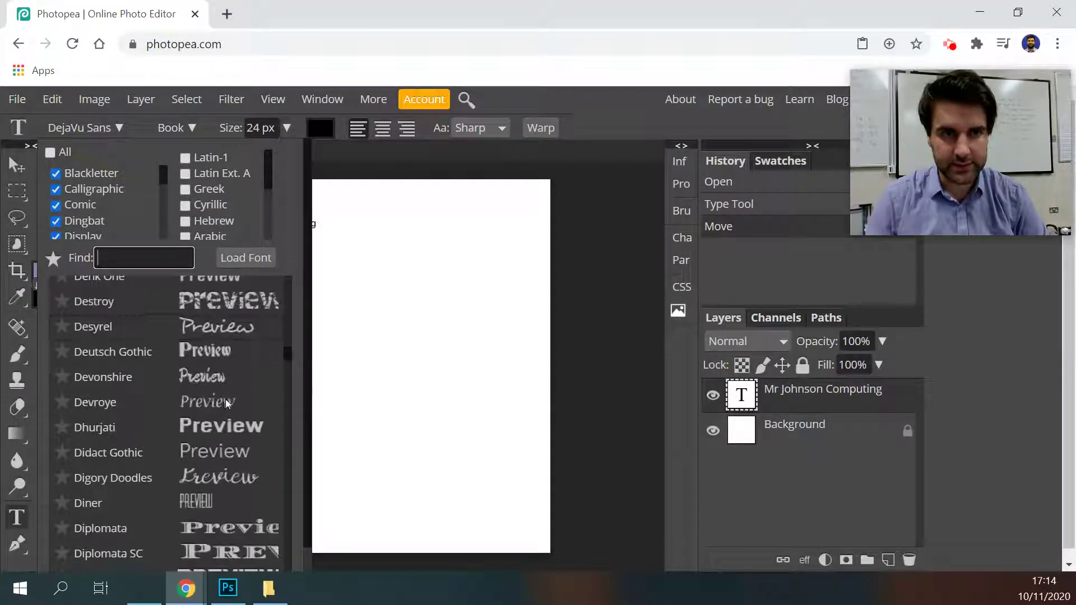
pyautogui.click(213, 327)
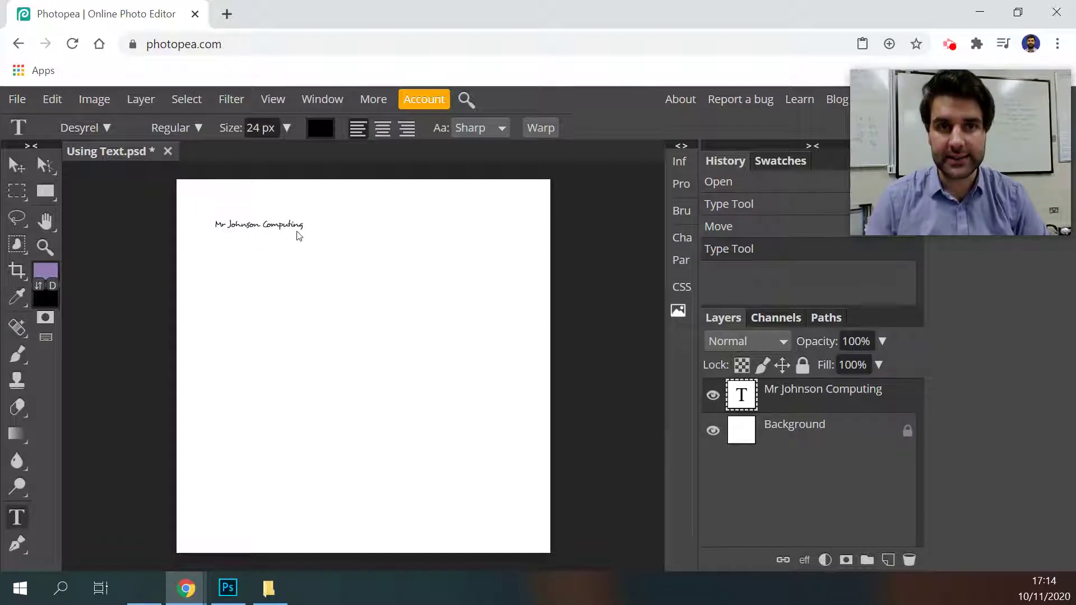
# Enlarge the heading to about 67 px, then lower the size setting to 8 px
pyautogui.click(287, 128)
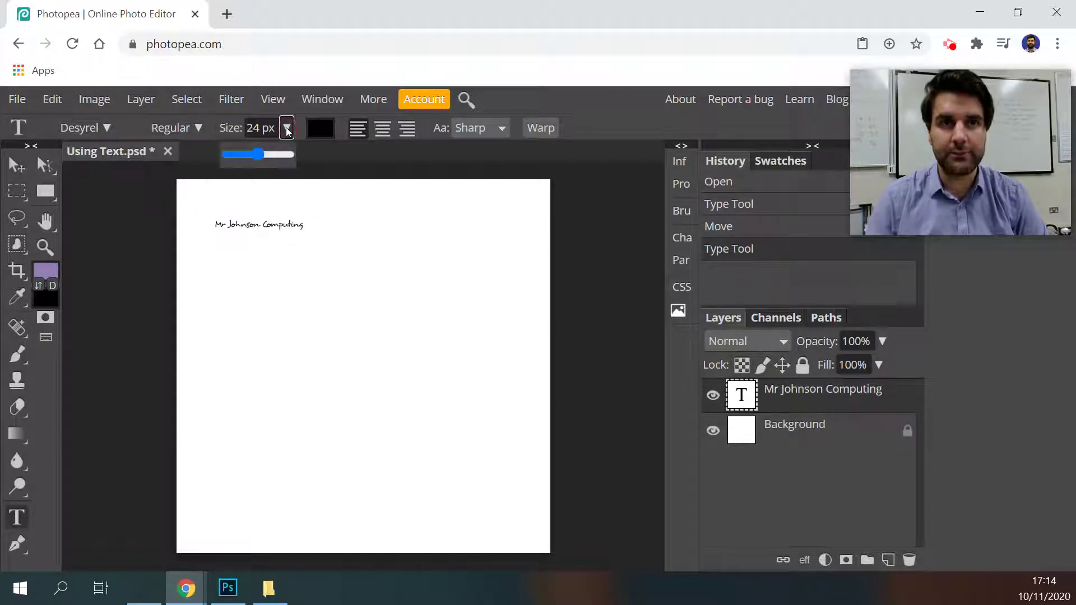
pyautogui.moveTo(261, 155); pyautogui.dragTo(272, 155)
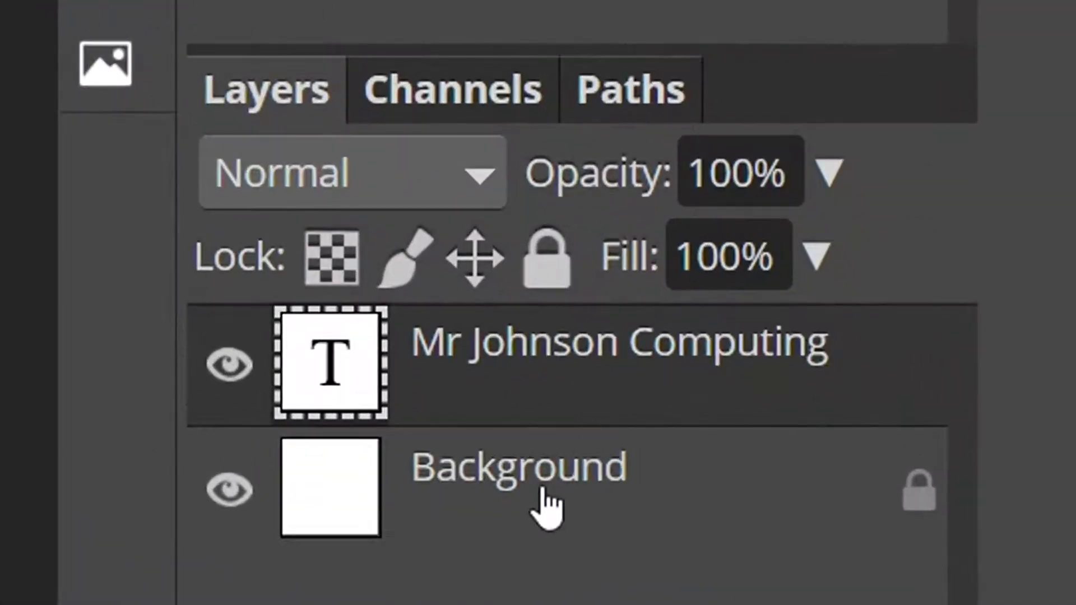
pyautogui.click(774, 437)
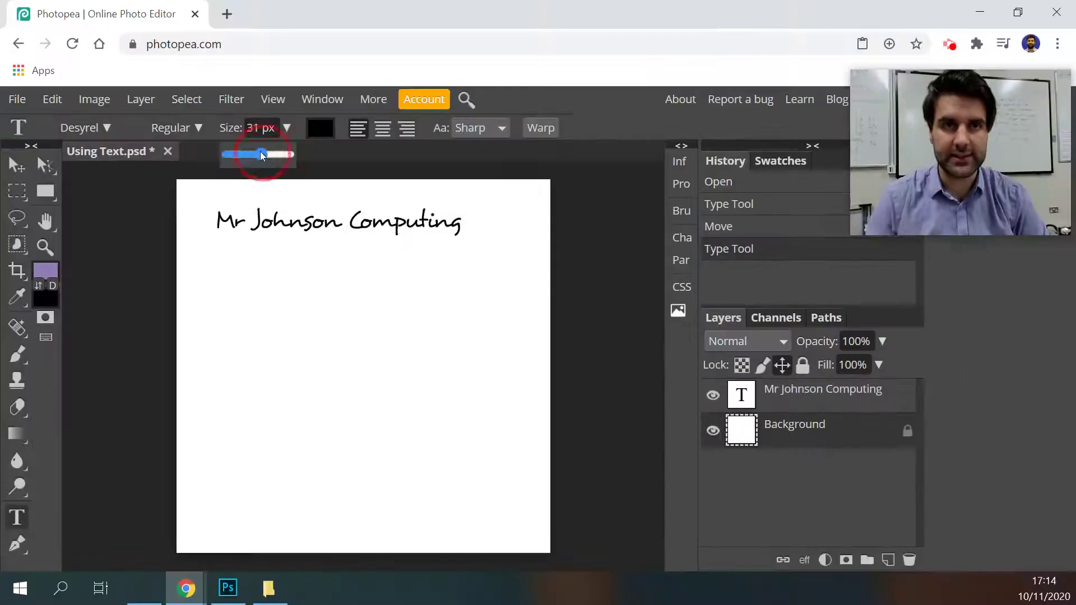
pyautogui.moveTo(259, 151); pyautogui.dragTo(247, 151)
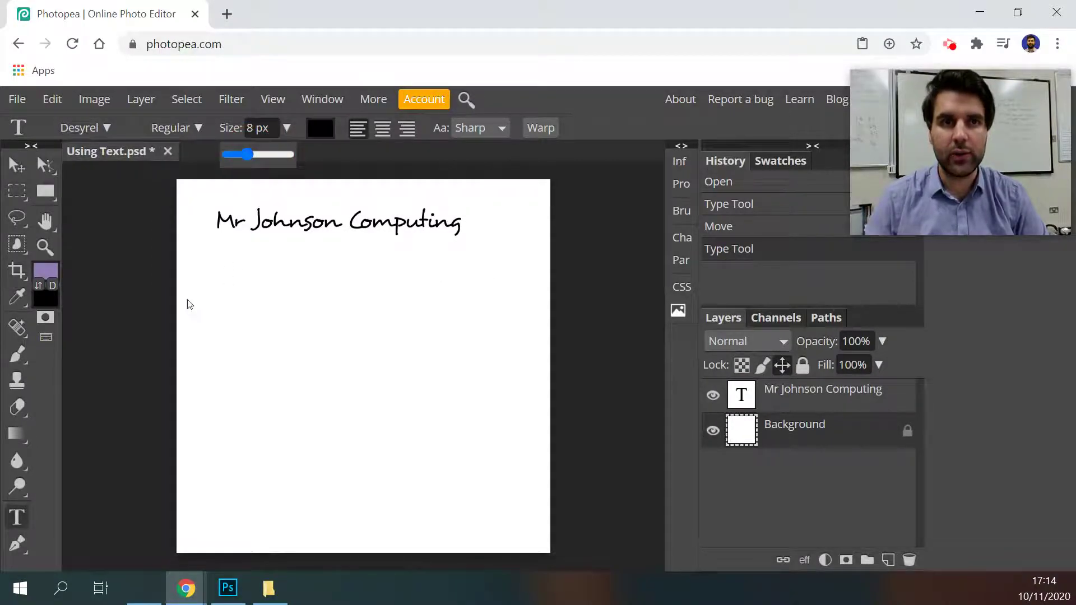
# Add a tiny 8 px purple Deutsch Gothic 'Mr Johnson Computing' text below the heading
pyautogui.click(106, 127)
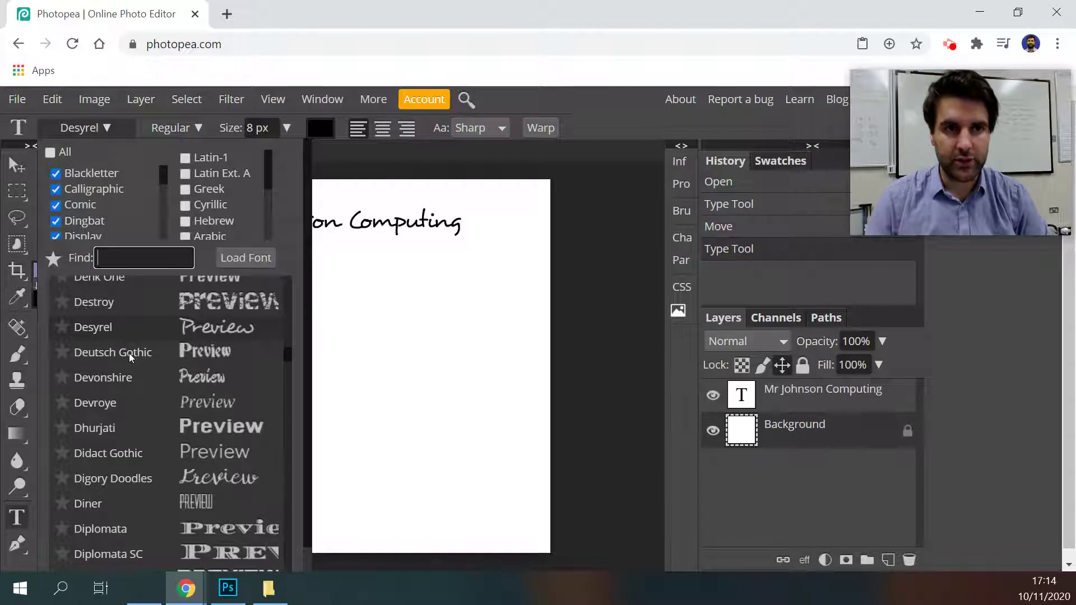
pyautogui.click(112, 351)
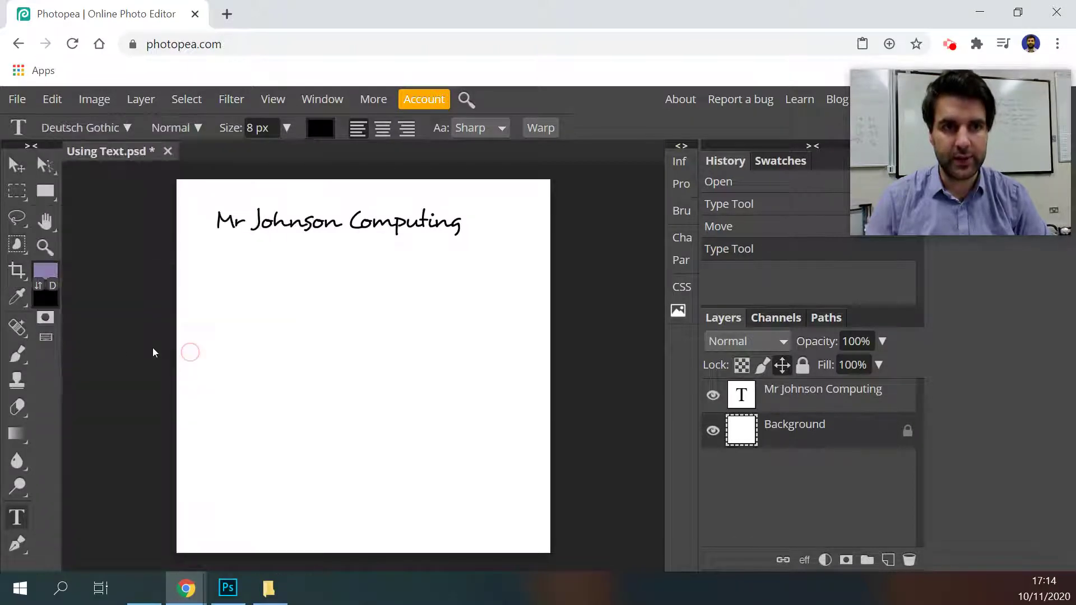
pyautogui.click(315, 128)
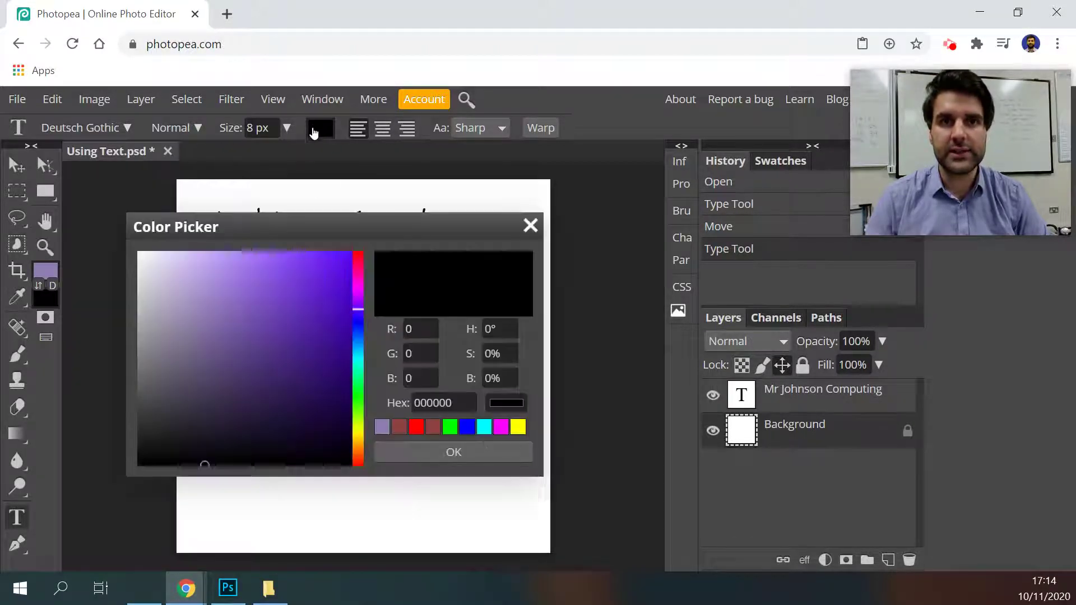
pyautogui.click(289, 291)
pyautogui.click(473, 454)
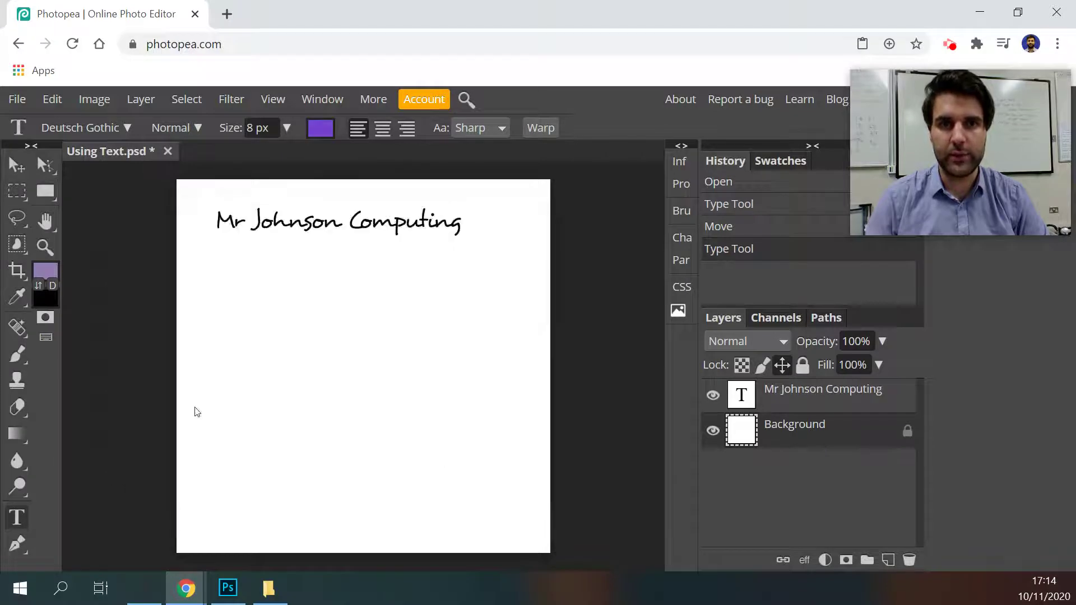
pyautogui.click(221, 295)
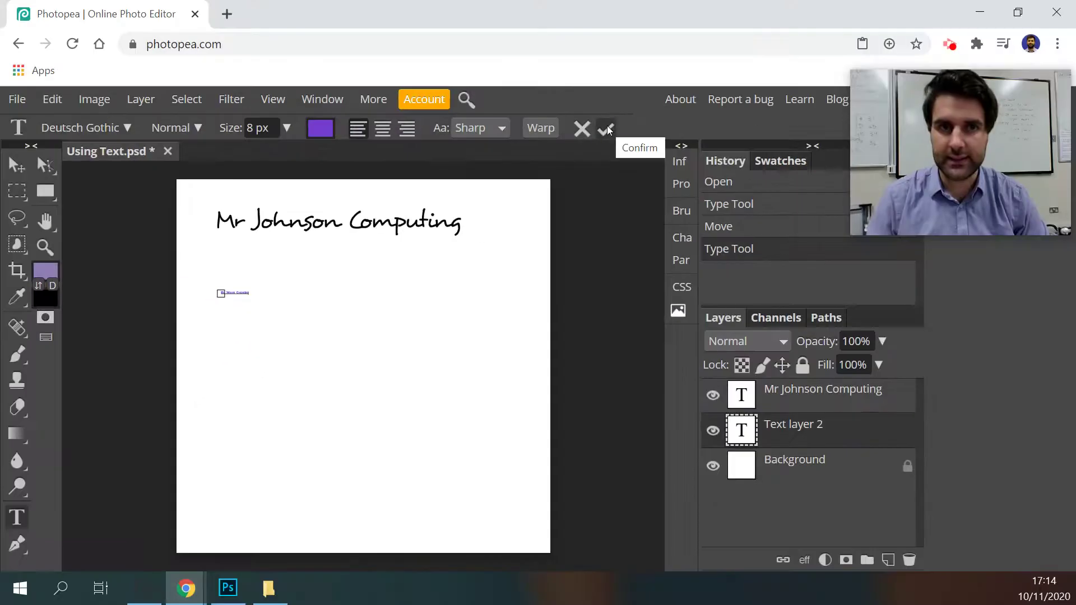
pyautogui.click(606, 127)
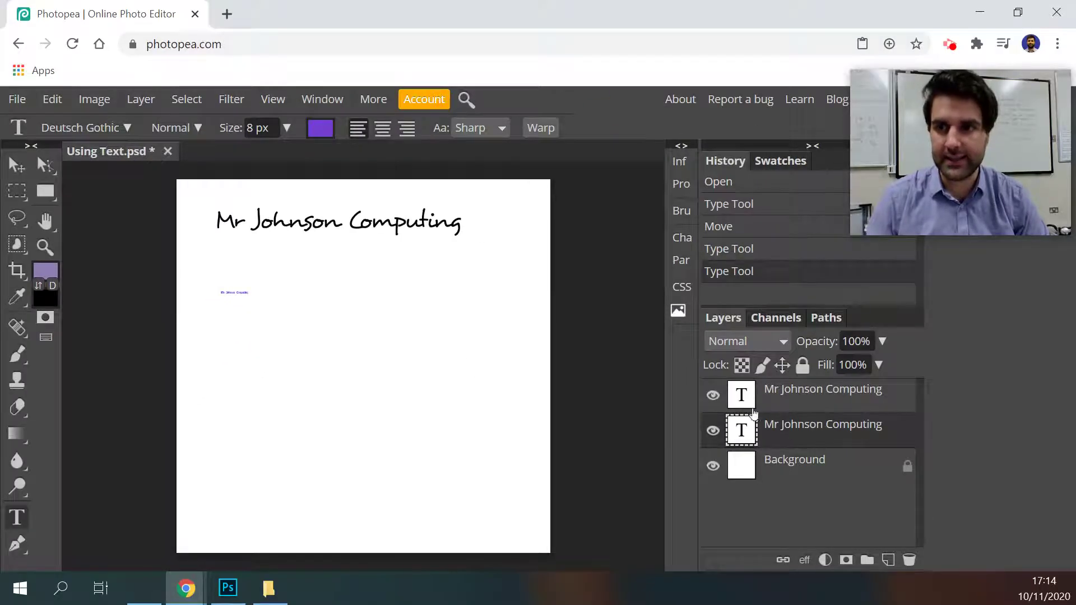
# Rename the large heading layer to 'Top - Mr Johnson Computing'
pyautogui.click(800, 396)
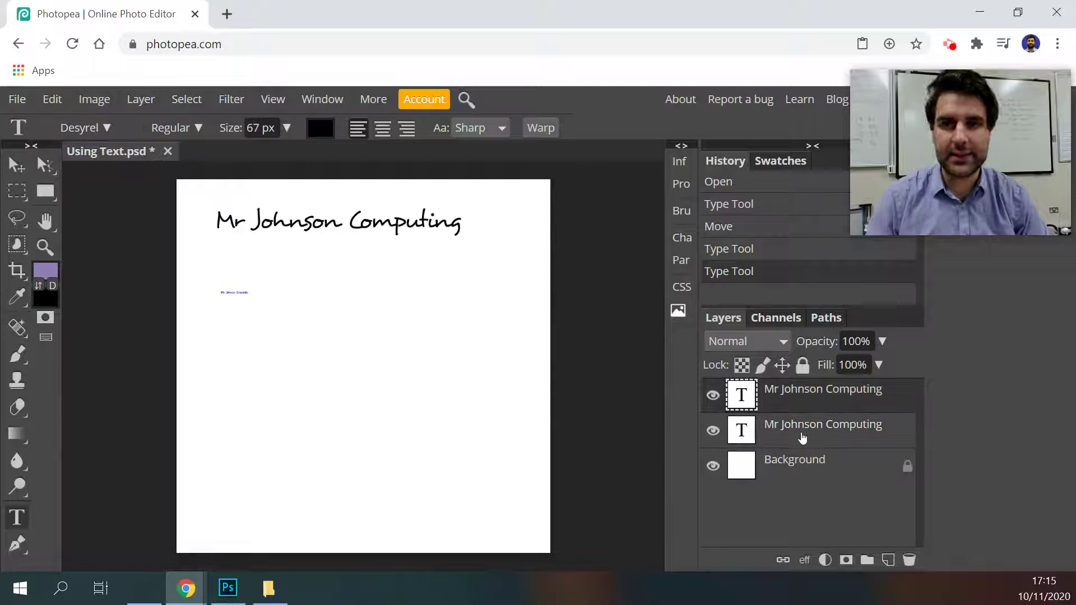
pyautogui.click(802, 437)
pyautogui.click(807, 393)
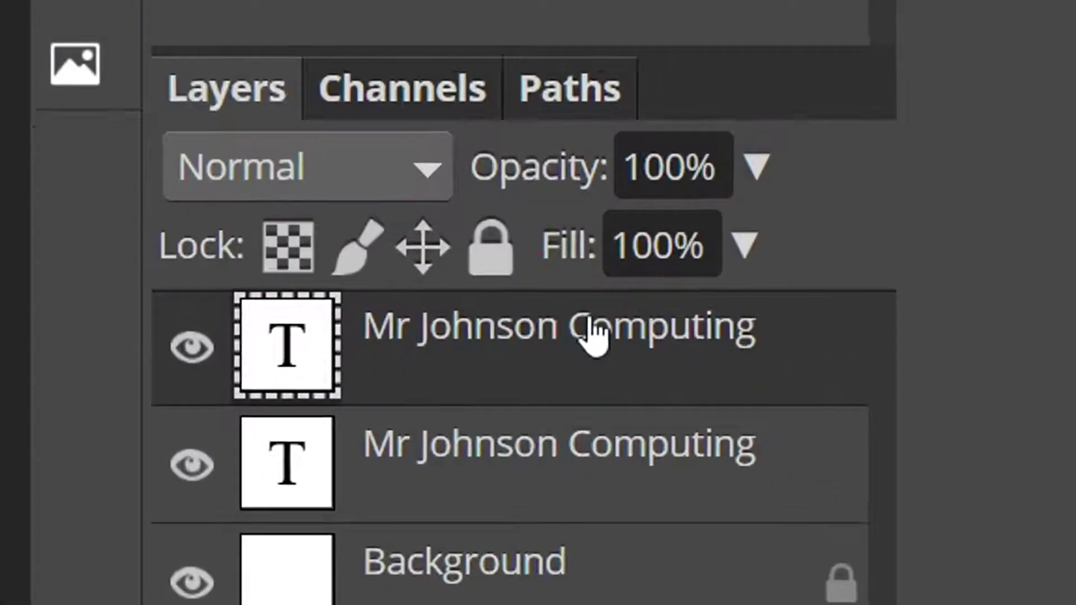
pyautogui.doubleClick(783, 378)
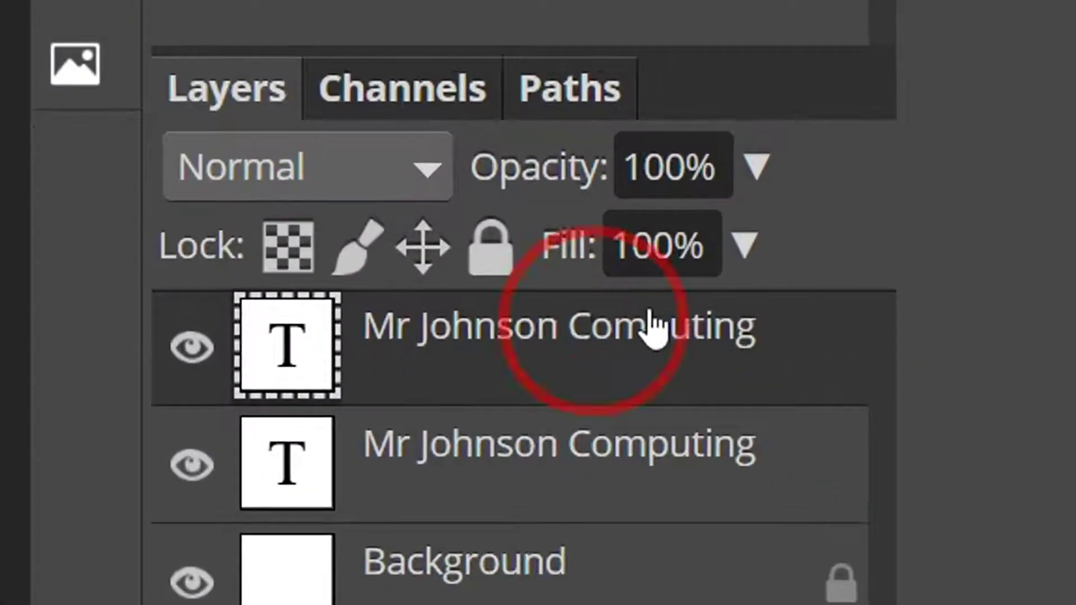
pyautogui.click(753, 367)
pyautogui.press('Home')
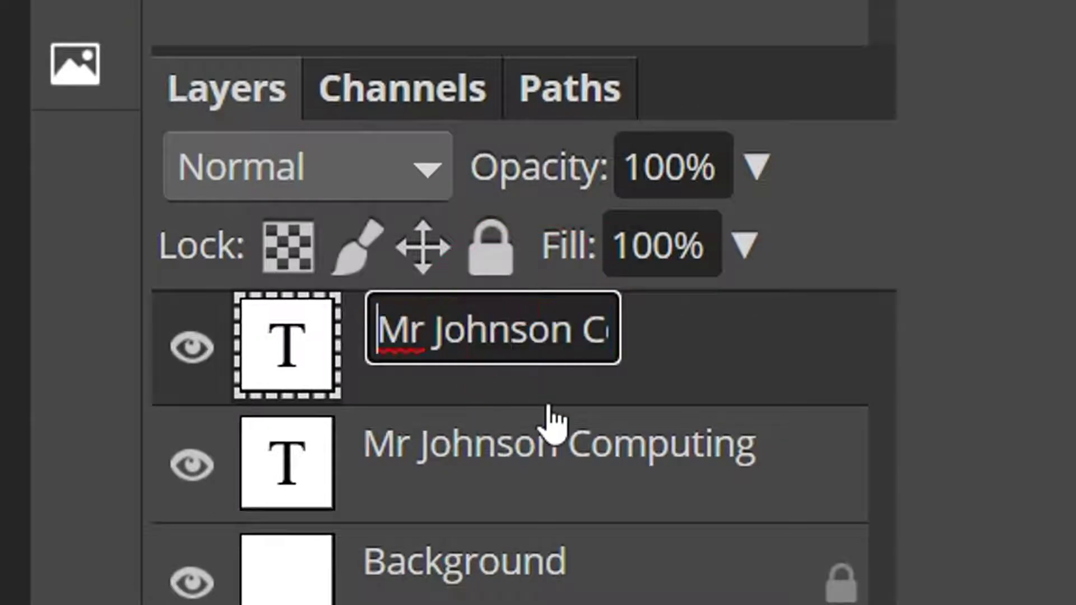
pyautogui.write('Top -')
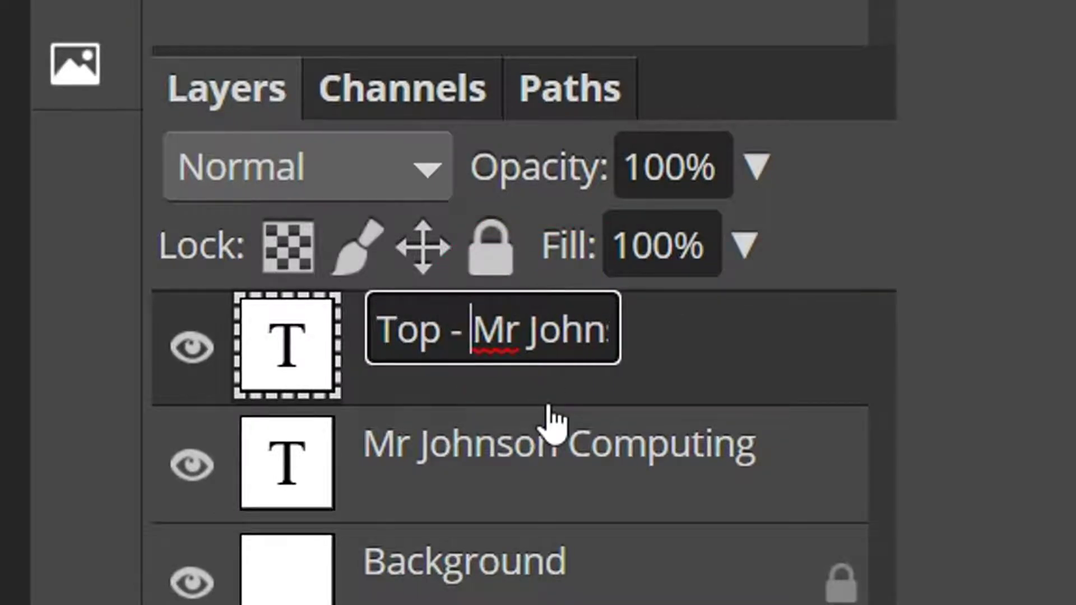
pyautogui.press('Return')
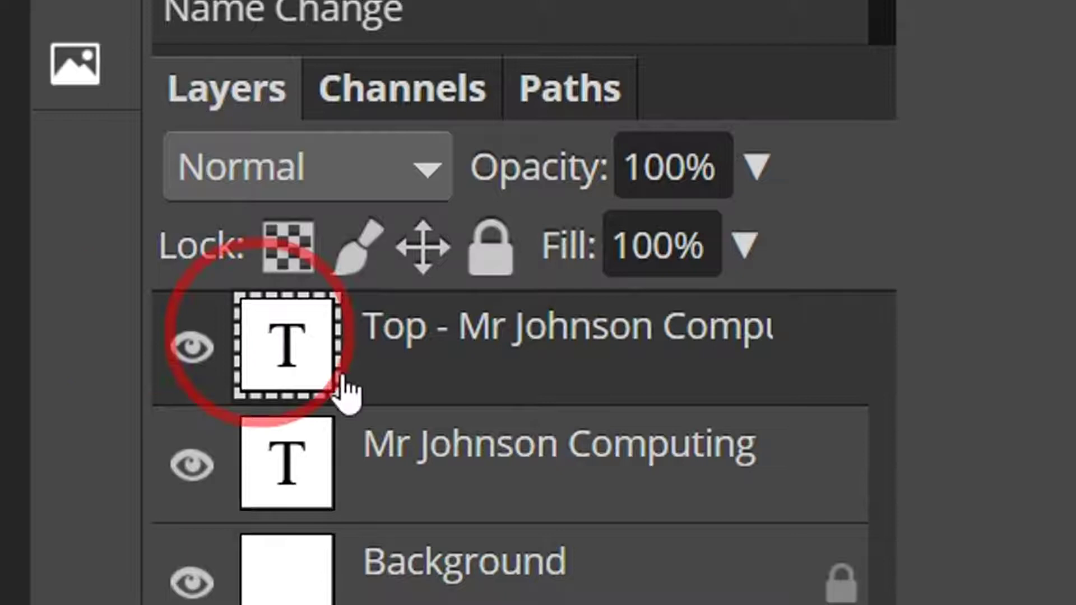
# Rename the small purple layer to 'Bottom - Mr Johnson Computing'
pyautogui.doubleClick(421, 448)
pyautogui.press('Home')
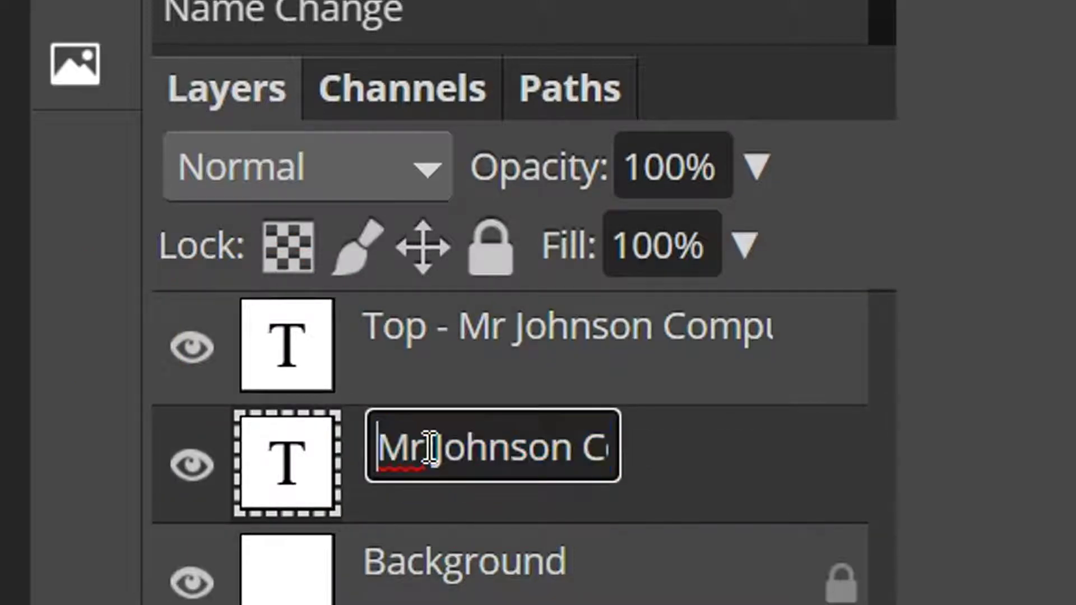
pyautogui.write('Boooo')
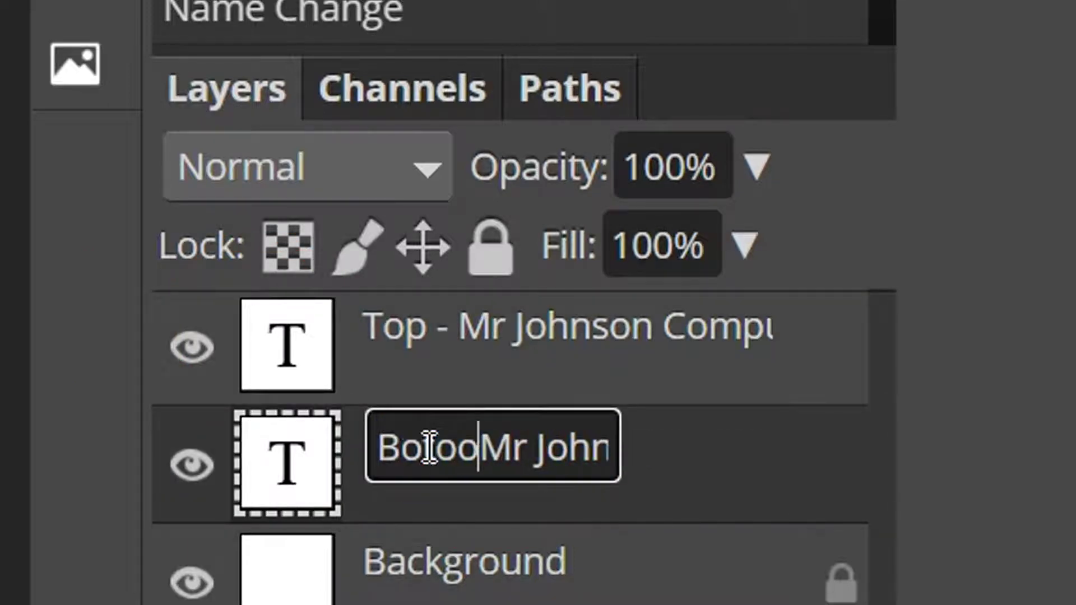
pyautogui.press('BackSpace')
pyautogui.press('BackSpace')
pyautogui.press('BackSpace')
pyautogui.write('ttom 0')
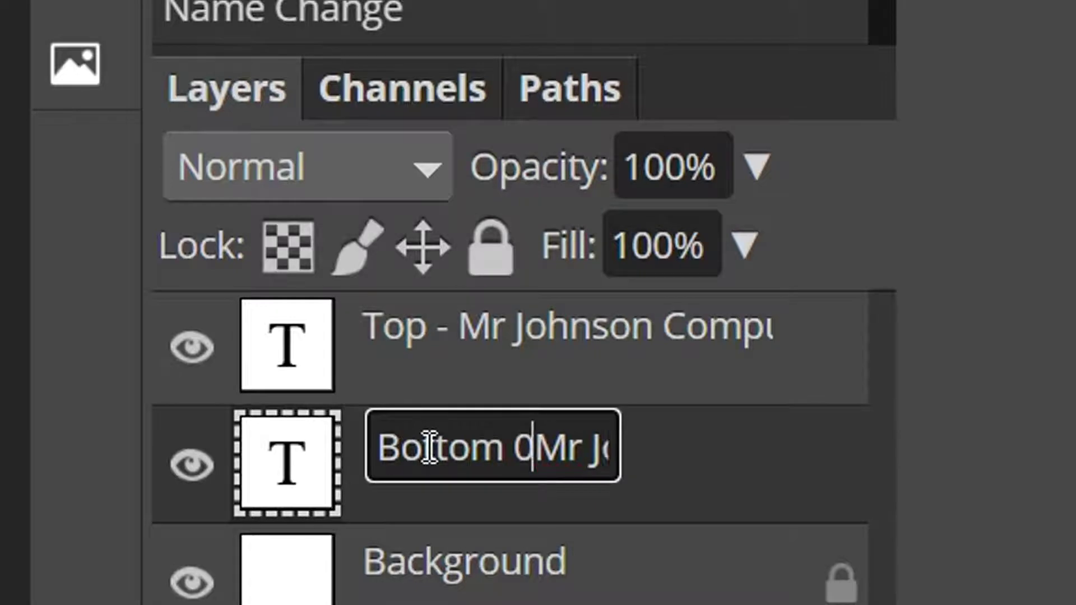
pyautogui.press('BackSpace')
pyautogui.write('-')
pyautogui.press('Return')
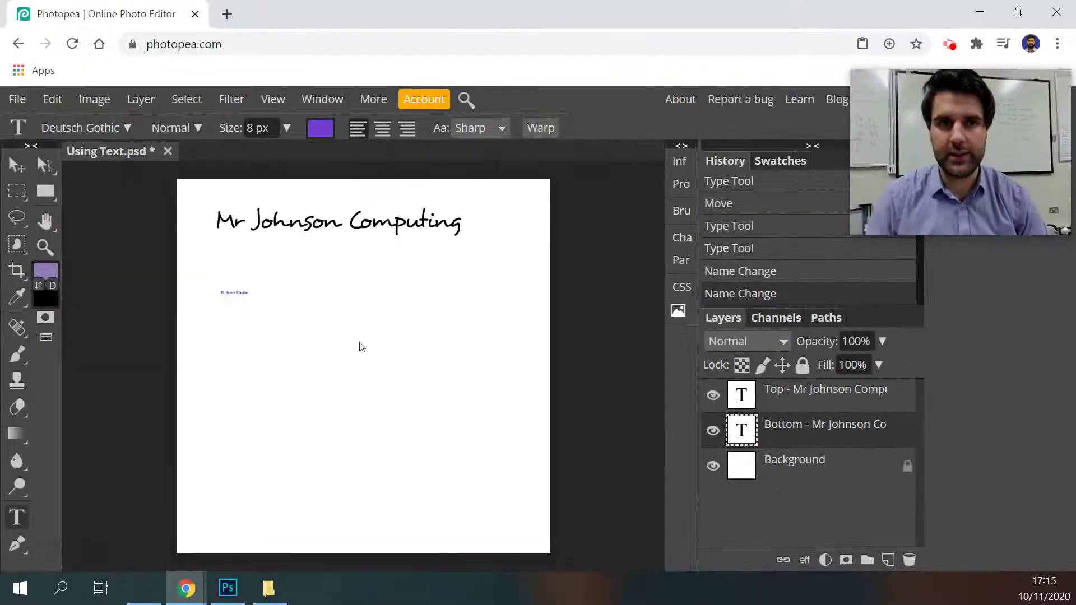
# Set the purple Bottom text's size to 67 px
pyautogui.click(840, 400)
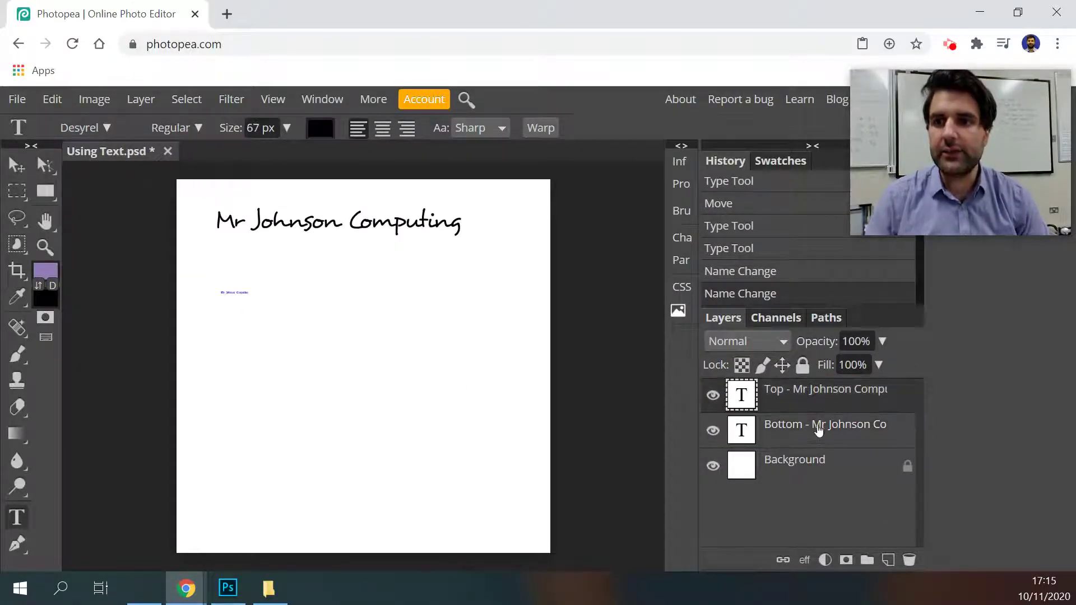
pyautogui.click(818, 429)
pyautogui.click(286, 128)
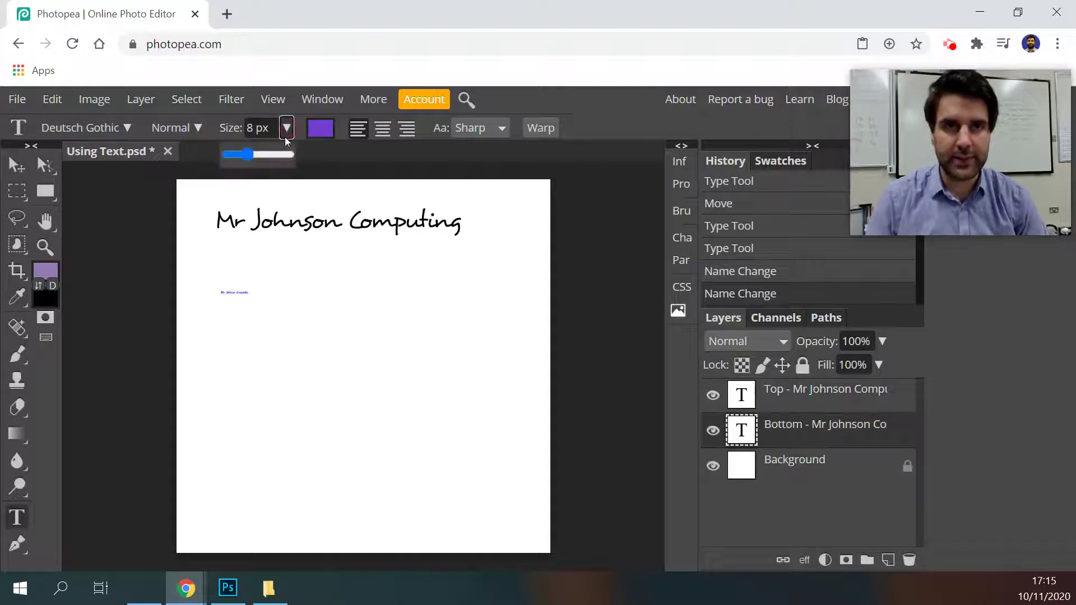
pyautogui.moveTo(250, 157); pyautogui.dragTo(271, 156)
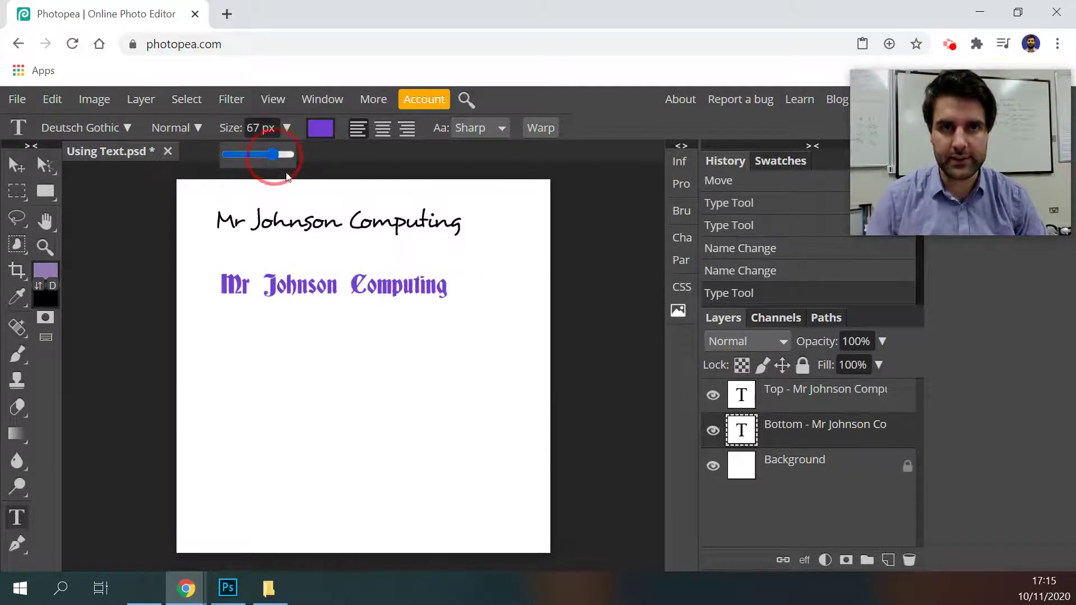
pyautogui.click(803, 425)
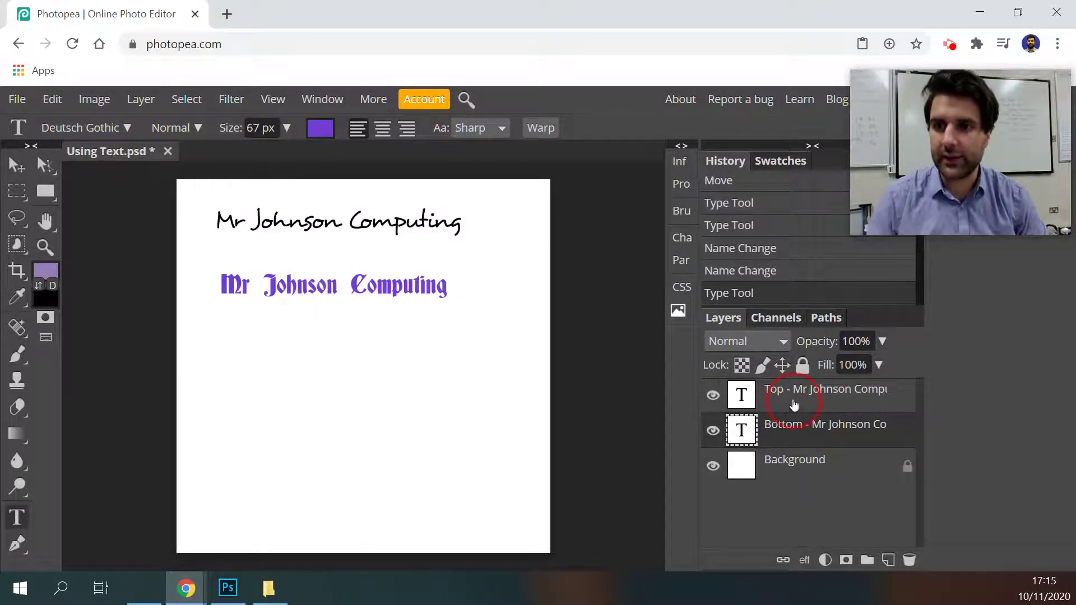
pyautogui.click(792, 399)
# Color the top Desyrel heading orange, hex d35710
pyautogui.click(326, 128)
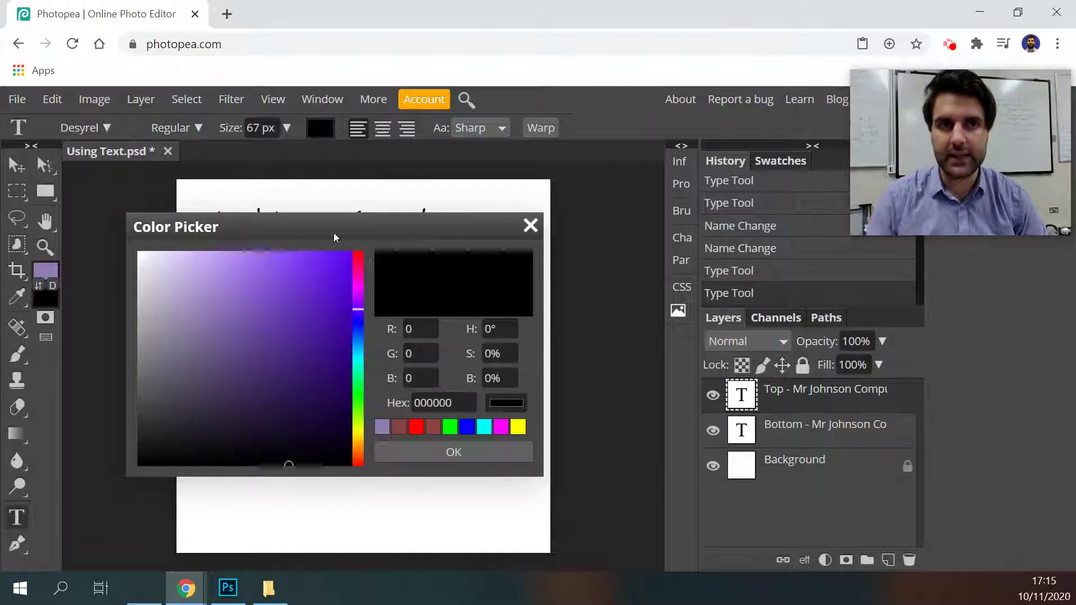
pyautogui.click(530, 225)
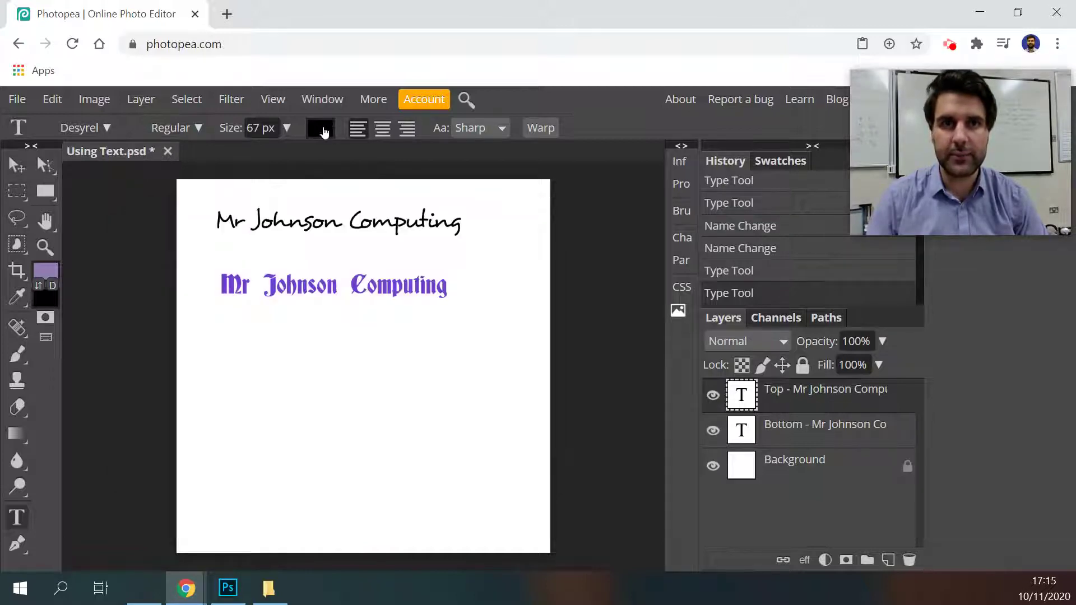
pyautogui.click(322, 129)
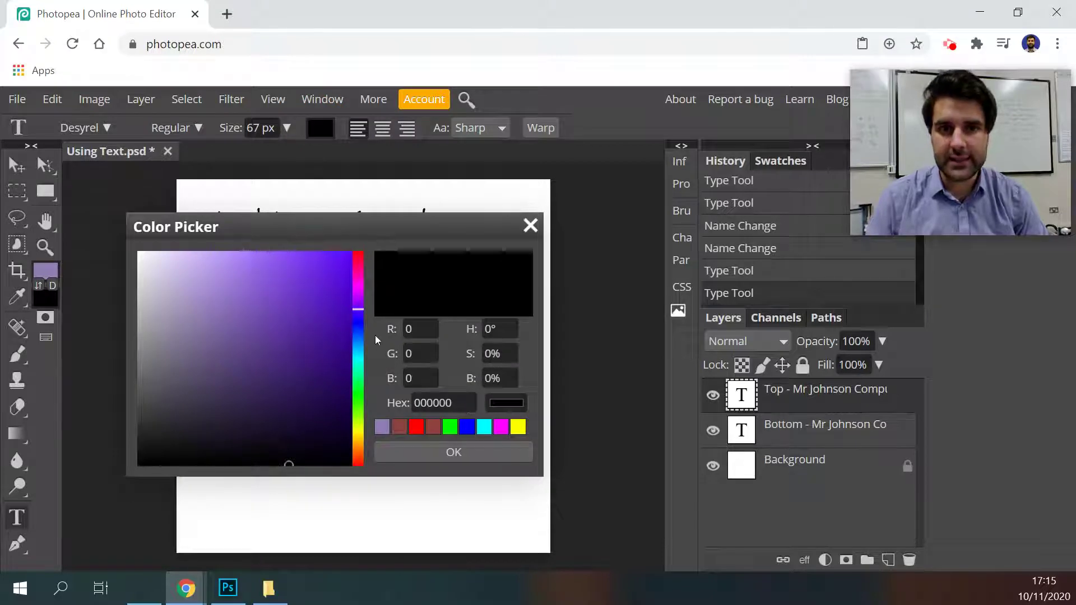
pyautogui.moveTo(361, 395); pyautogui.dragTo(358, 452)
pyautogui.click(335, 288)
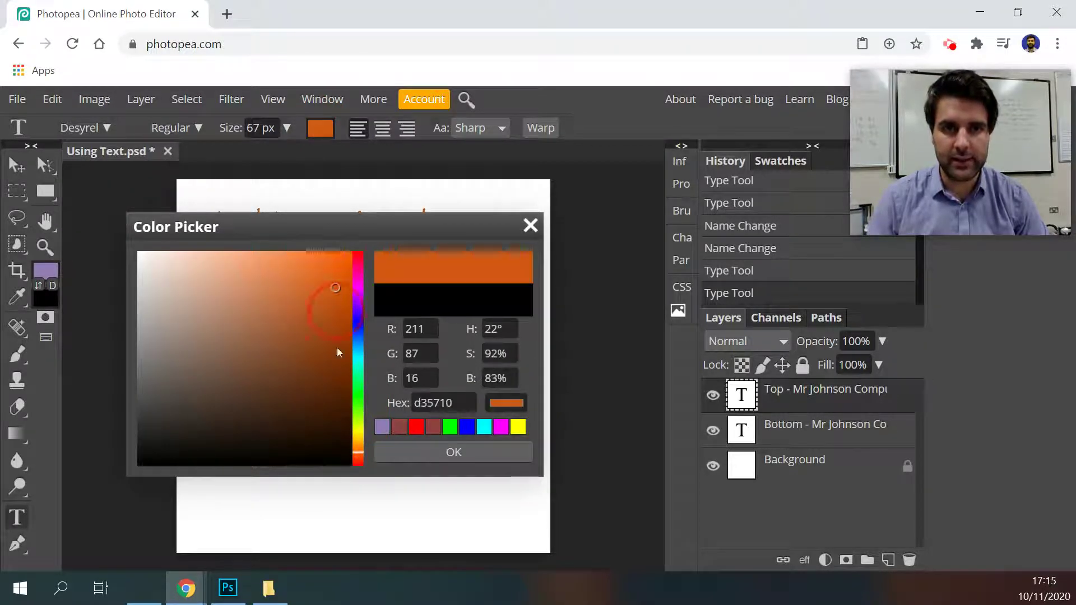
pyautogui.click(472, 452)
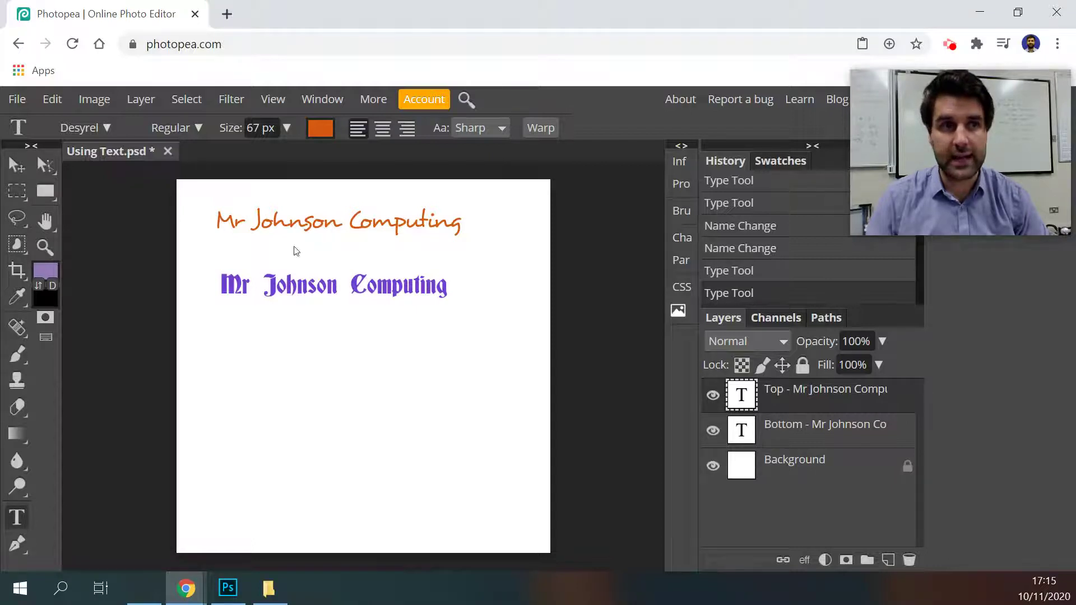
# Move the purple Bottom text far down the page, well below the orange heading
pyautogui.click(24, 168)
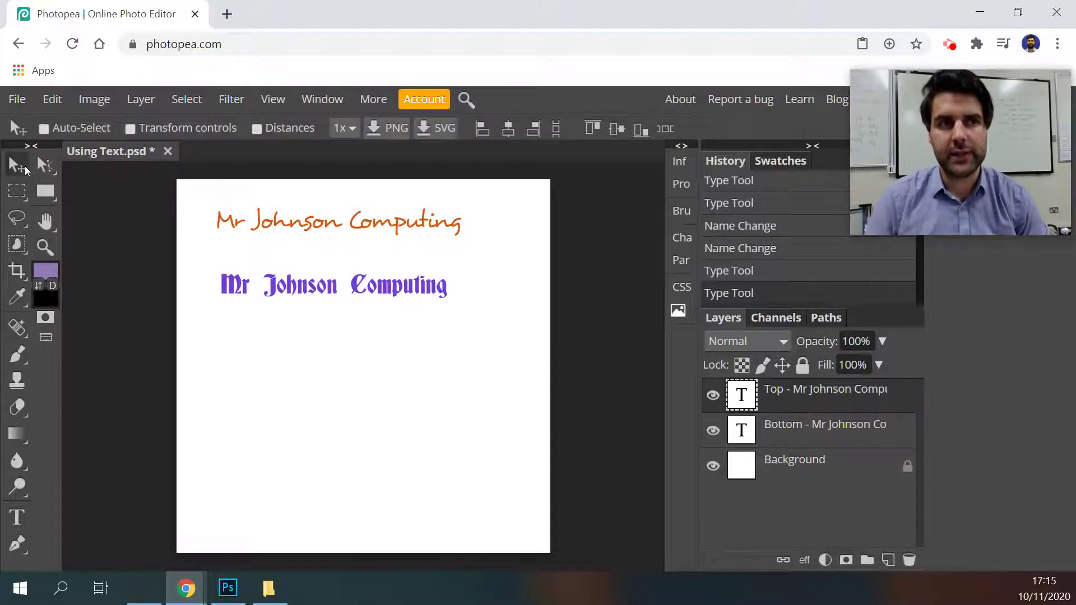
pyautogui.moveTo(307, 290); pyautogui.dragTo(333, 441)
pyautogui.keyDown('ctrl'); pyautogui.click(308, 289); pyautogui.keyUp('ctrl')
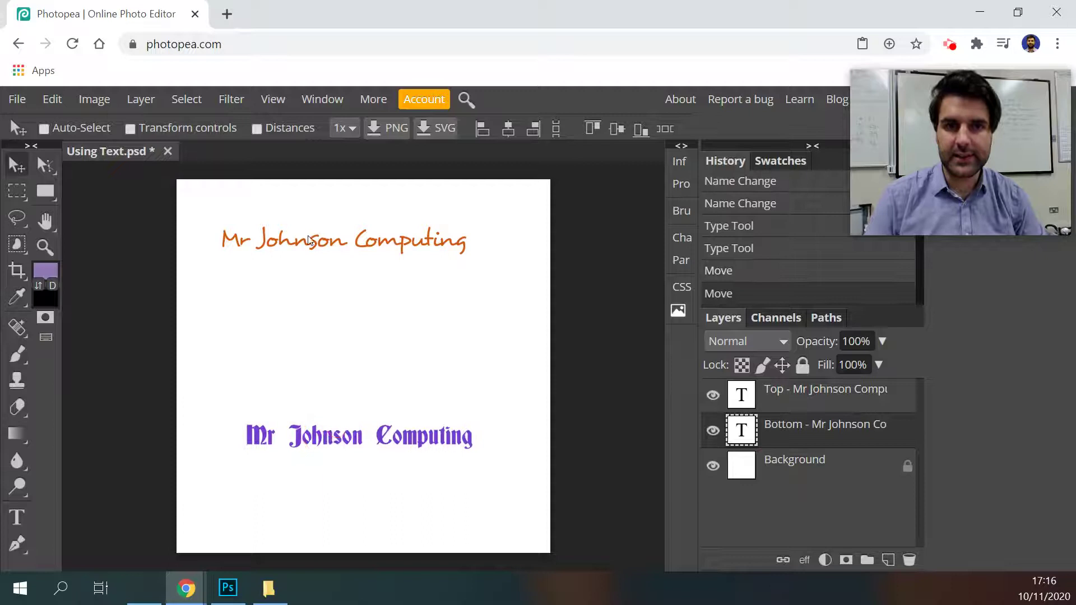
pyautogui.moveTo(310, 240)
pyautogui.mouseDown()
pyautogui.moveTo(319, 257)
pyautogui.moveTo(311, 236)
pyautogui.mouseUp()
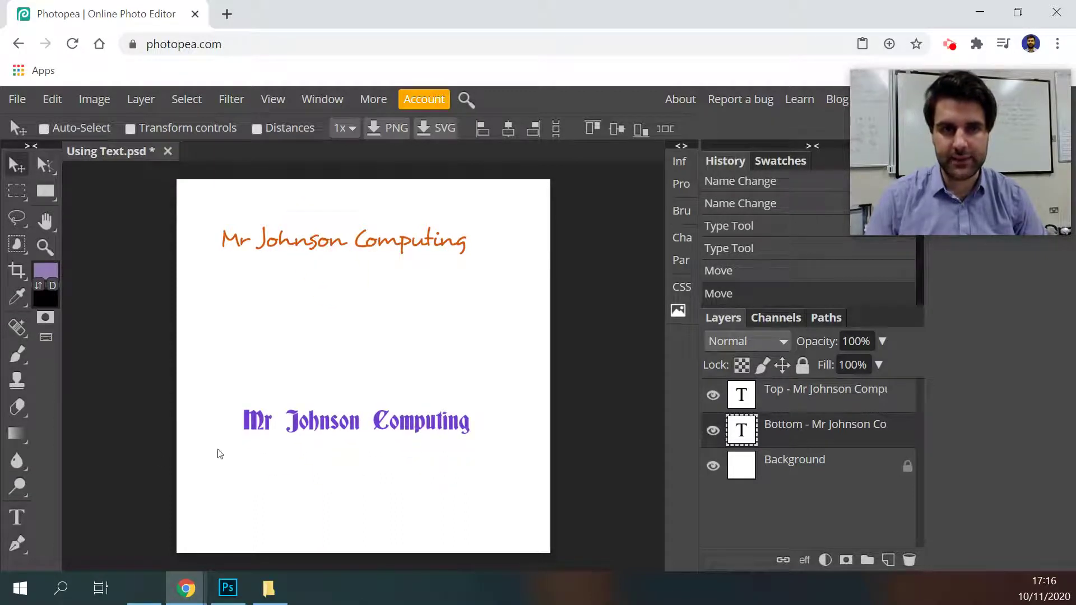
# Replace the purple bottom text's wording with 'Caret'
pyautogui.click(16, 520)
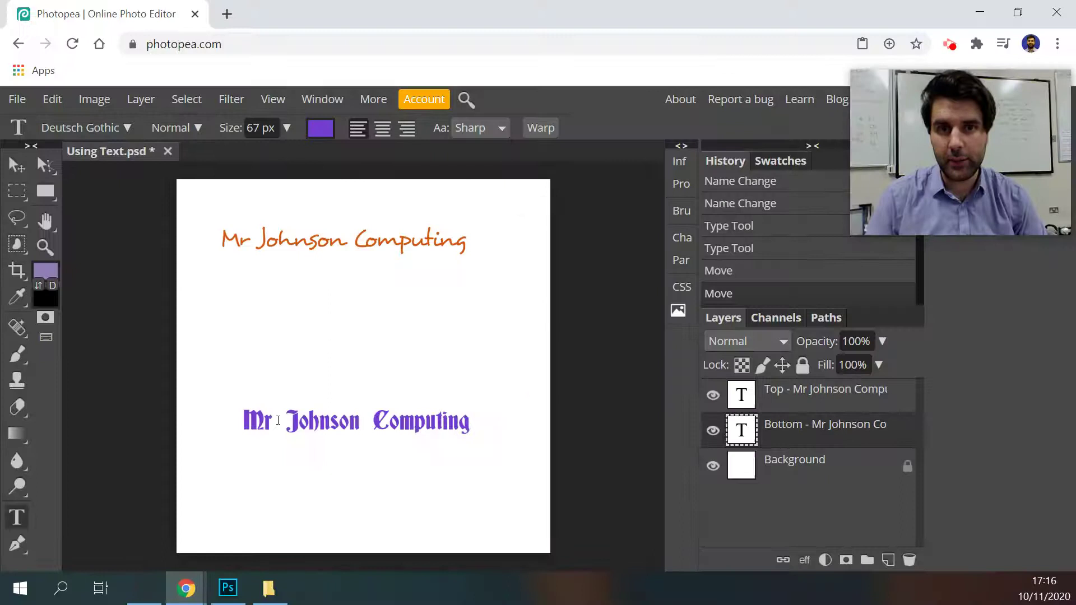
pyautogui.click(278, 422)
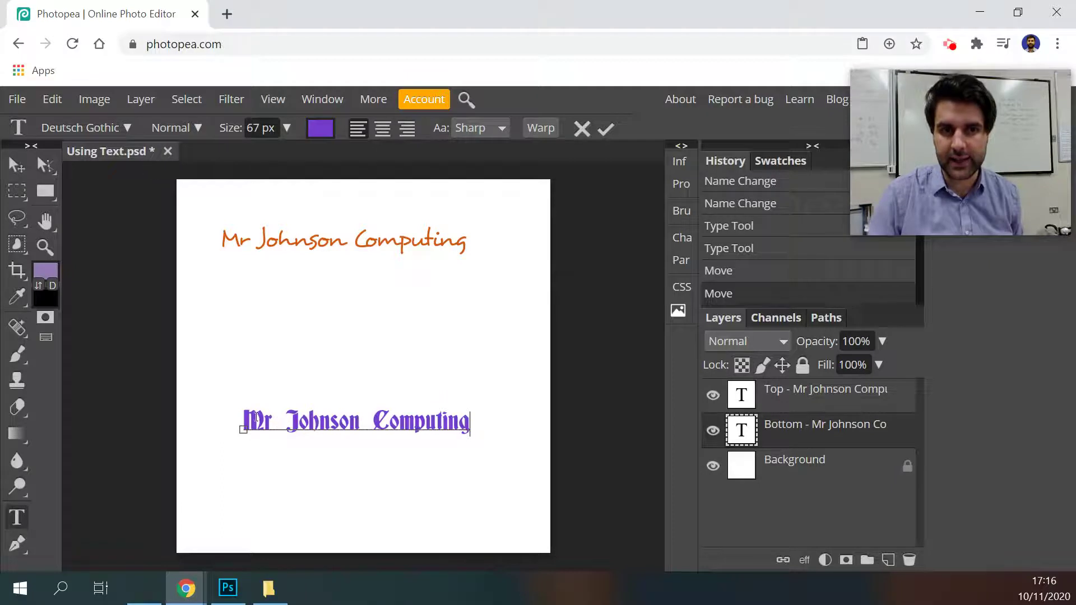
pyautogui.hotkey('ctrl', 'a')
pyautogui.write('Ca')
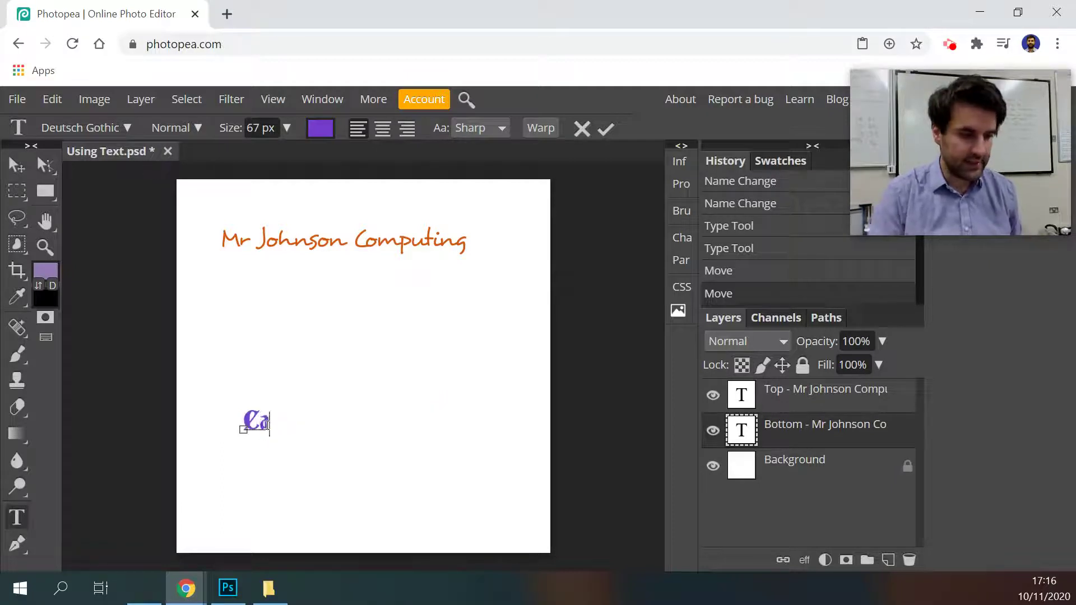
pyautogui.write('ret')
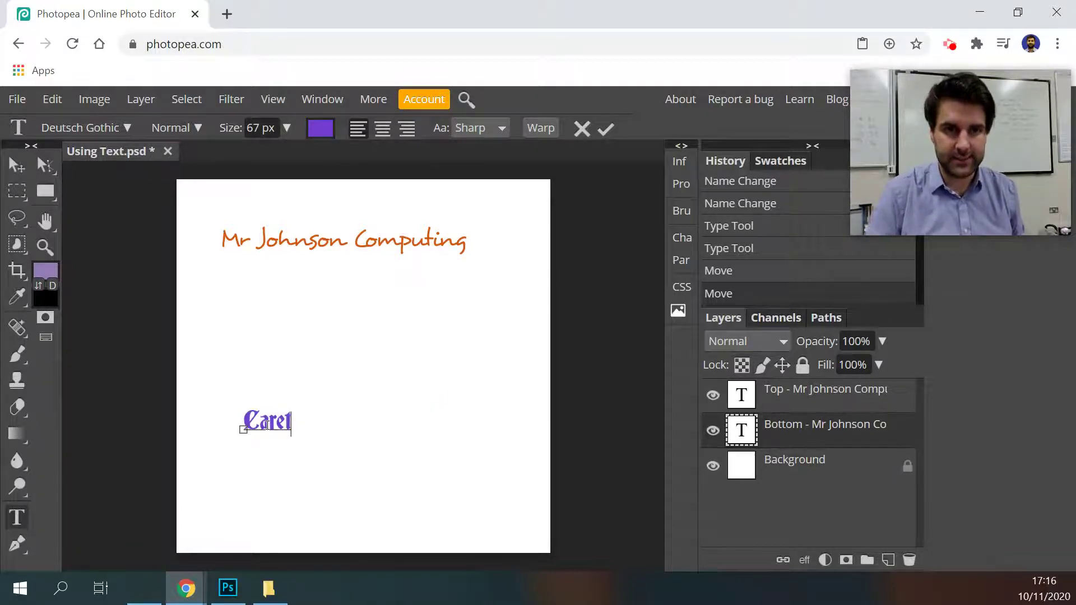
pyautogui.press('Return')
pyautogui.press('BackSpace')
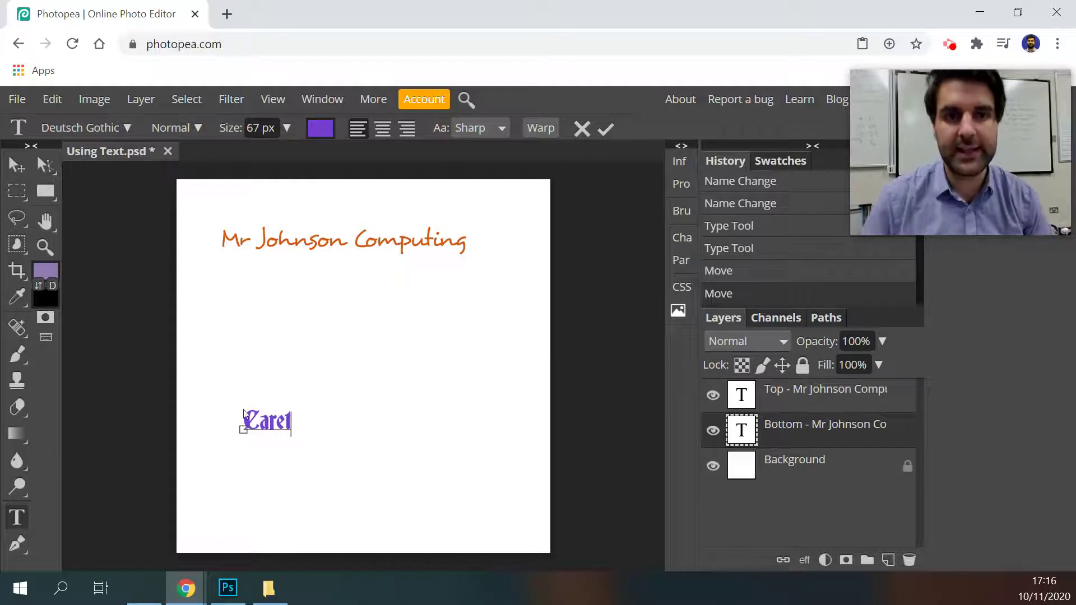
pyautogui.press('Return')
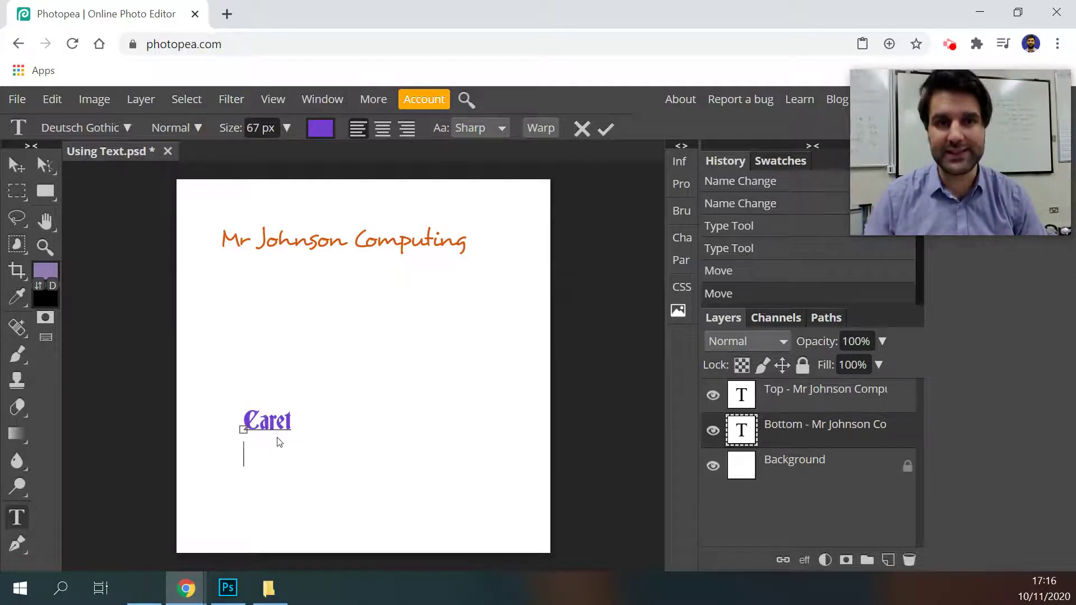
pyautogui.press('BackSpace')
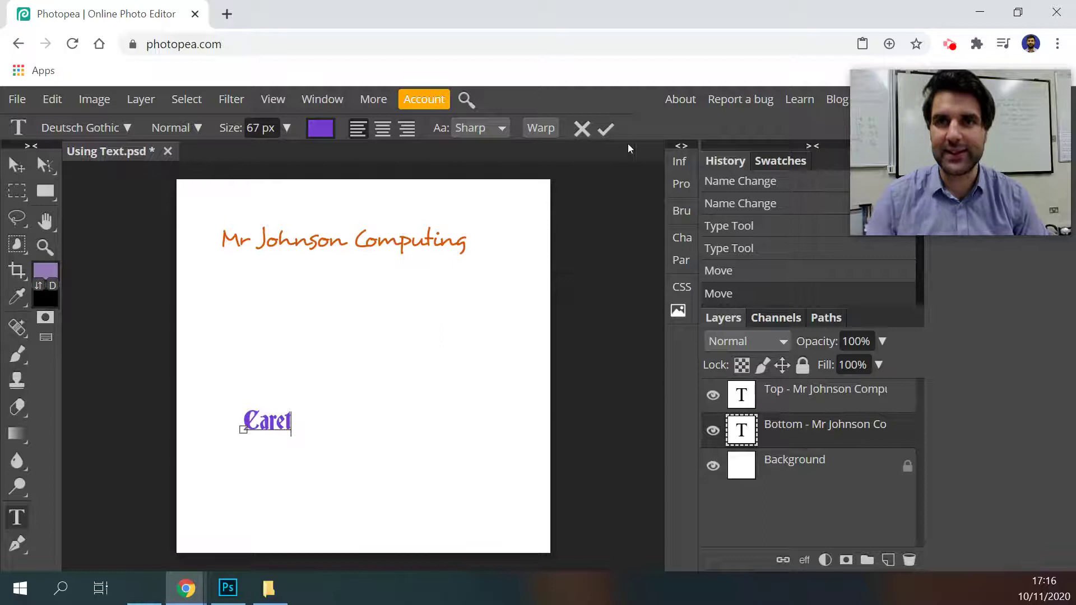
# Commit the edited 'Caret' text
pyautogui.click(605, 129)
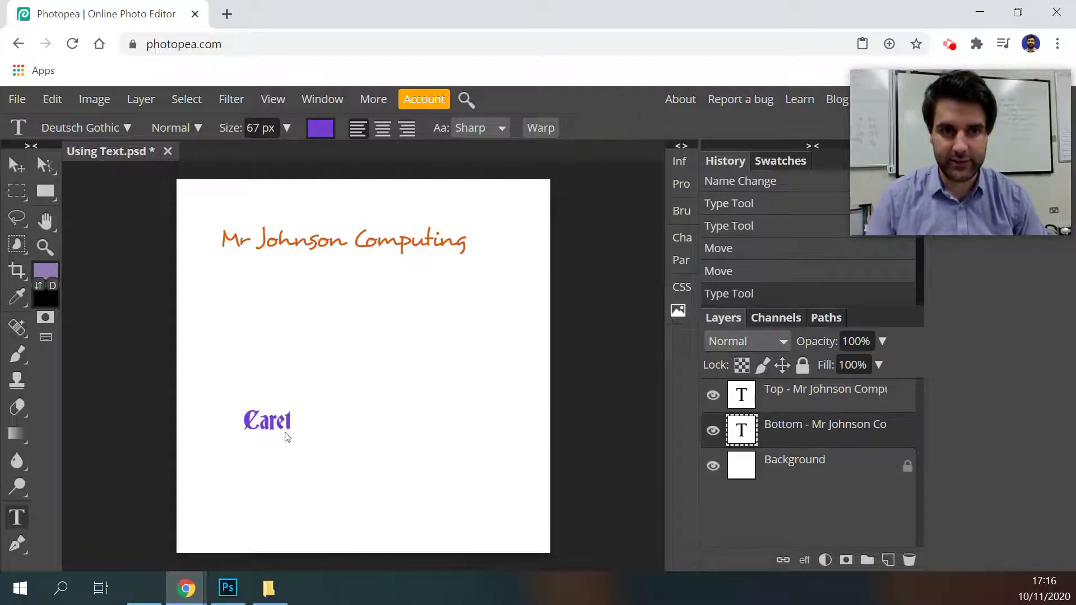
pyautogui.doubleClick(265, 421)
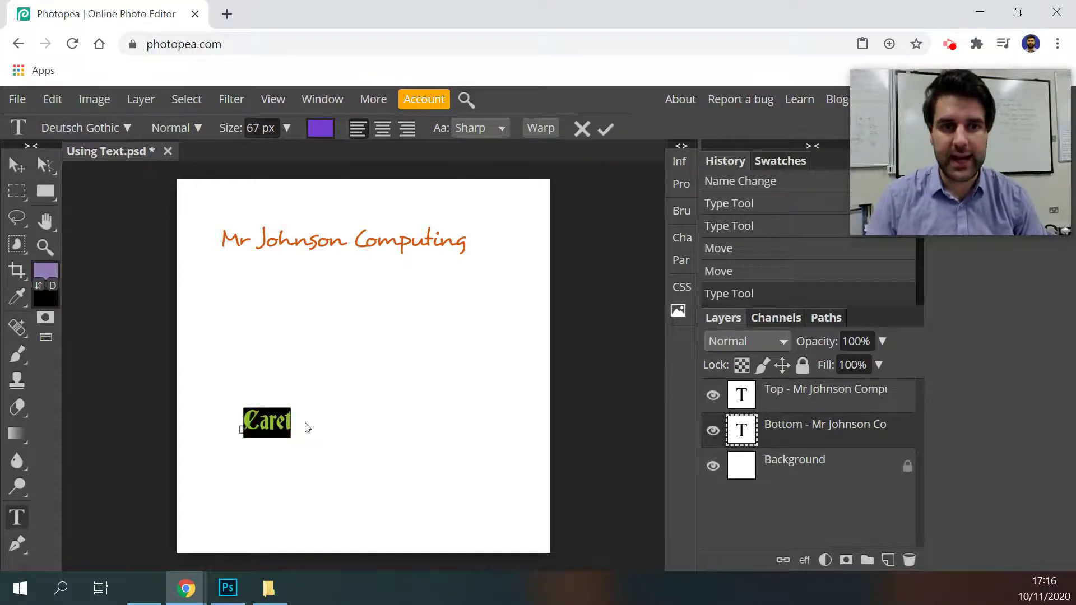
pyautogui.click(289, 423)
pyautogui.click(605, 129)
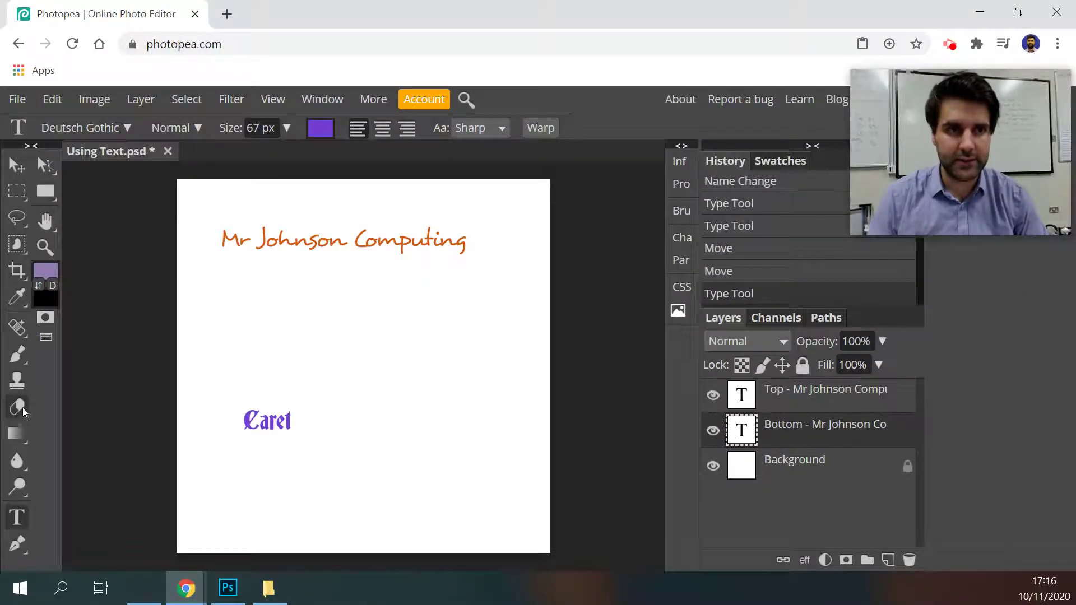
# Rename the bottom text layer to Caret
pyautogui.click(22, 407)
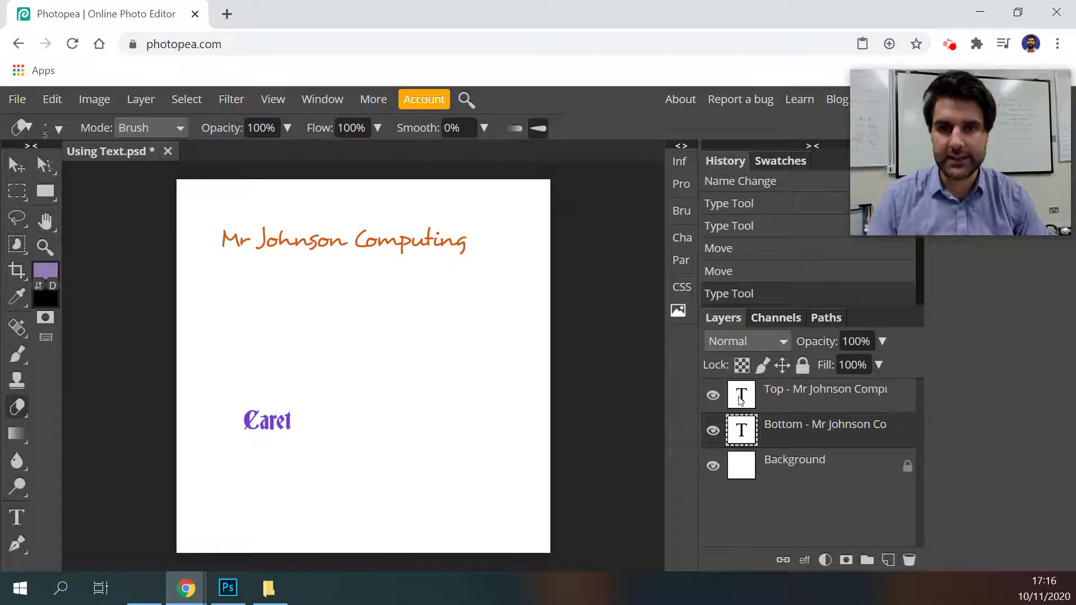
pyautogui.doubleClick(788, 424)
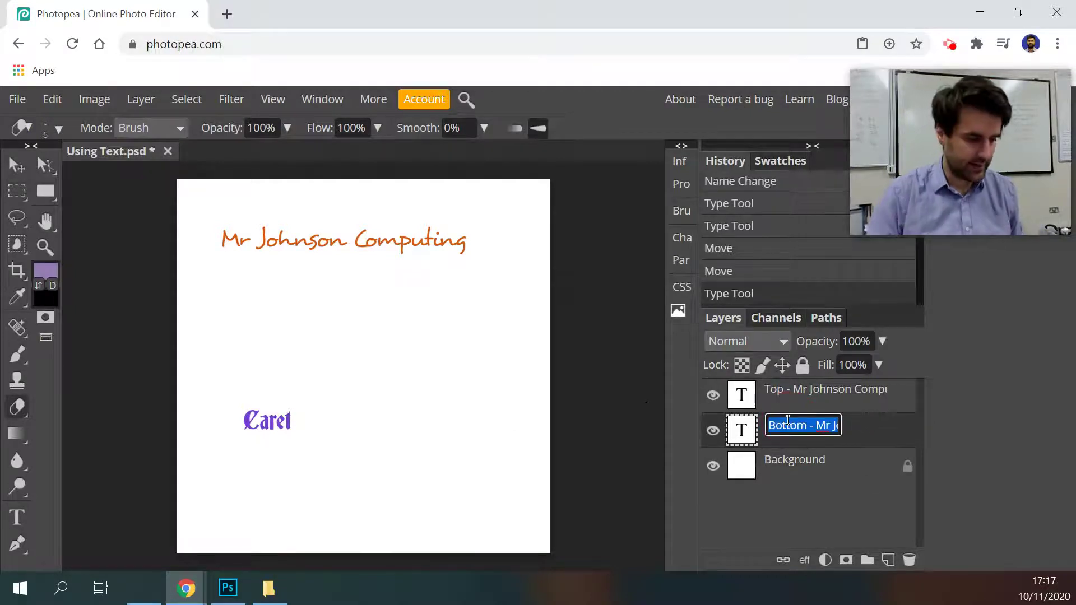
pyautogui.write('Carte')
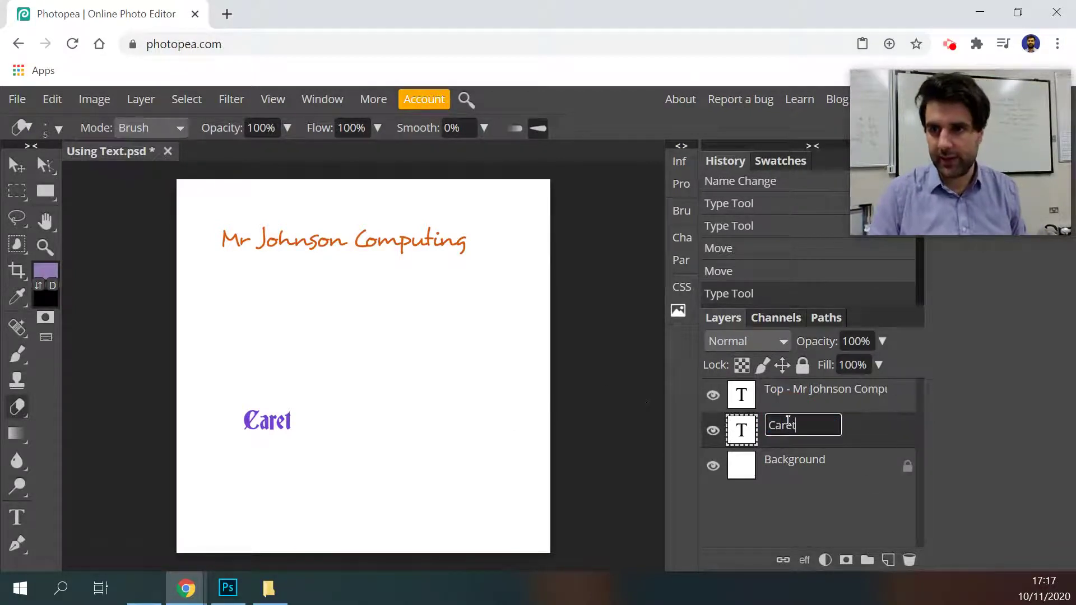
pyautogui.press('Return')
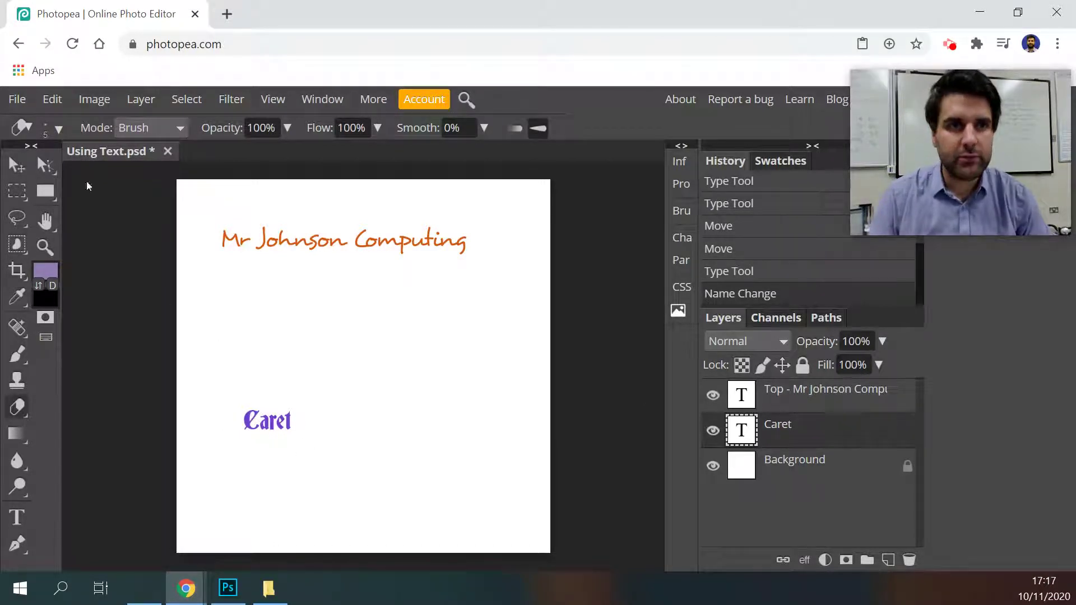
pyautogui.click(45, 247)
# Zoom in until the purple Caret word fills the view
pyautogui.keyDown('alt'); pyautogui.click(262, 420); pyautogui.keyUp('alt')
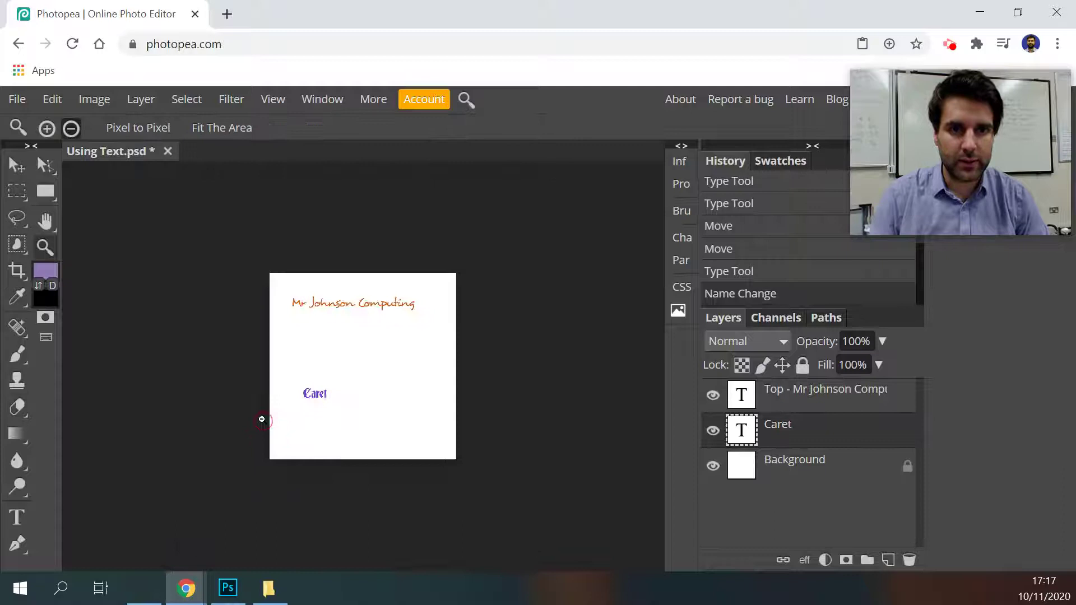
pyautogui.click(46, 128)
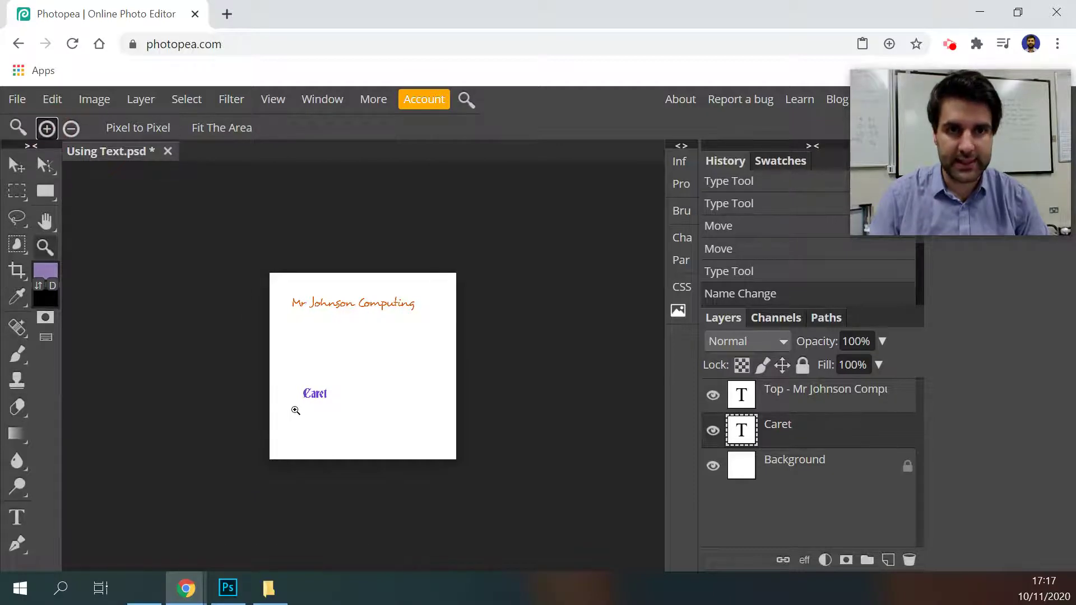
pyautogui.click(313, 400)
pyautogui.click(312, 400)
pyautogui.click(247, 433)
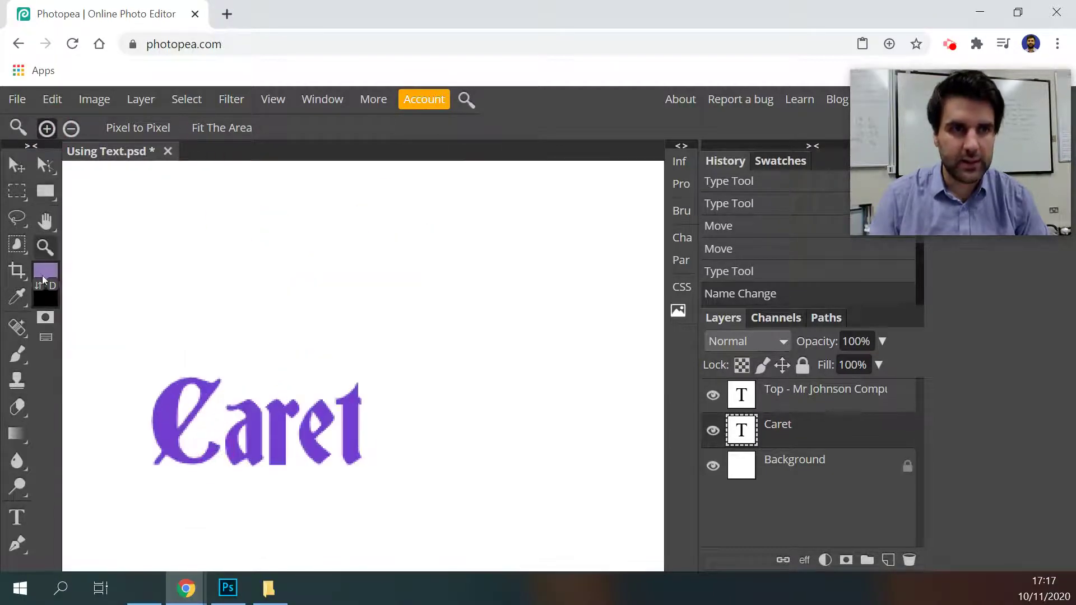
# Select the Eraser and set its brush size to 11 px
pyautogui.click(17, 407)
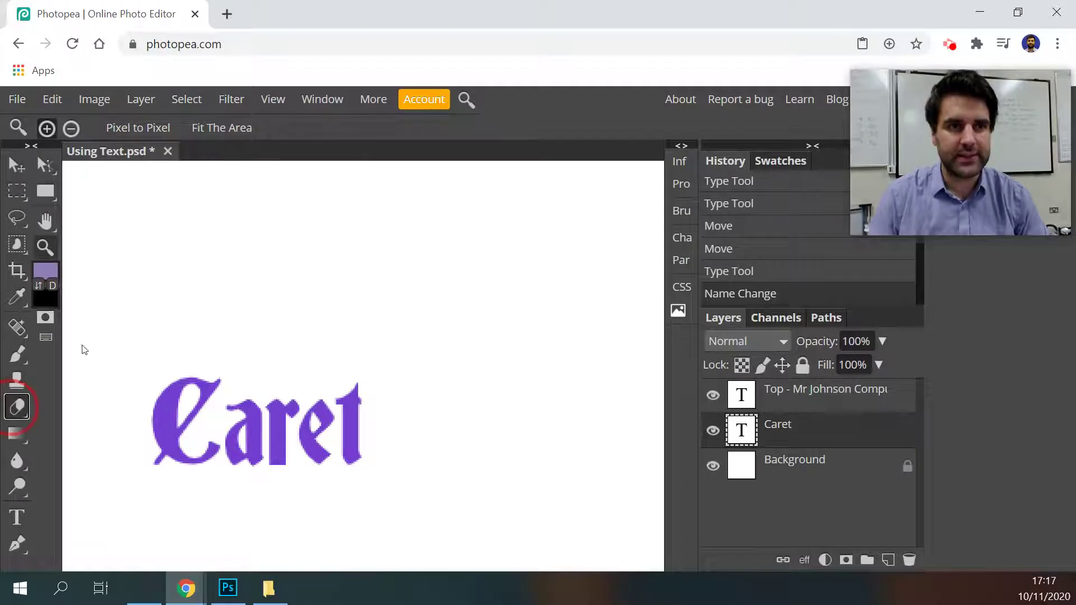
pyautogui.click(53, 129)
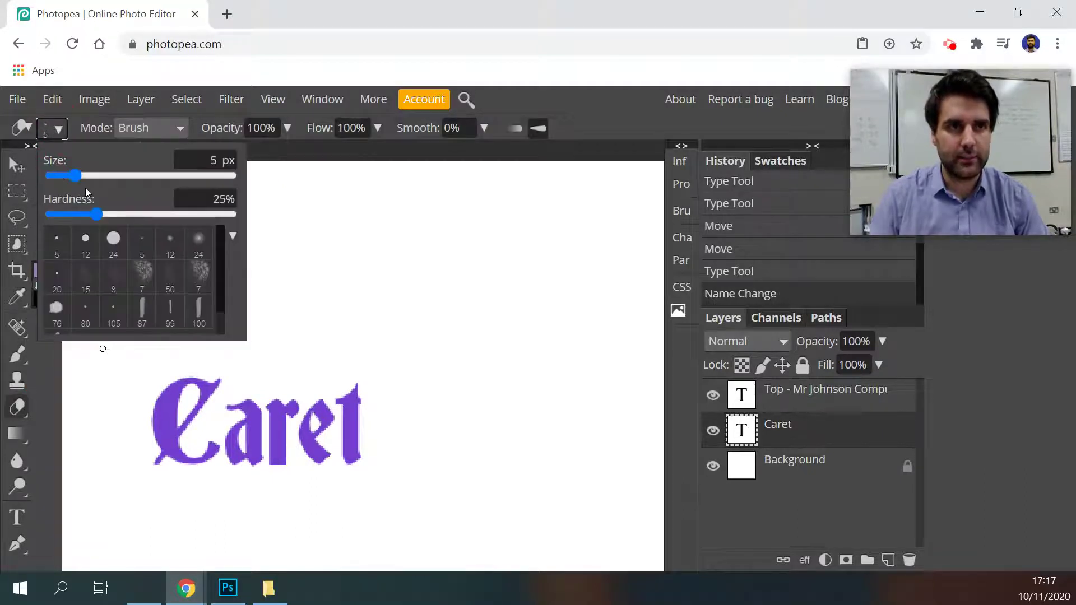
pyautogui.moveTo(98, 174); pyautogui.dragTo(85, 176)
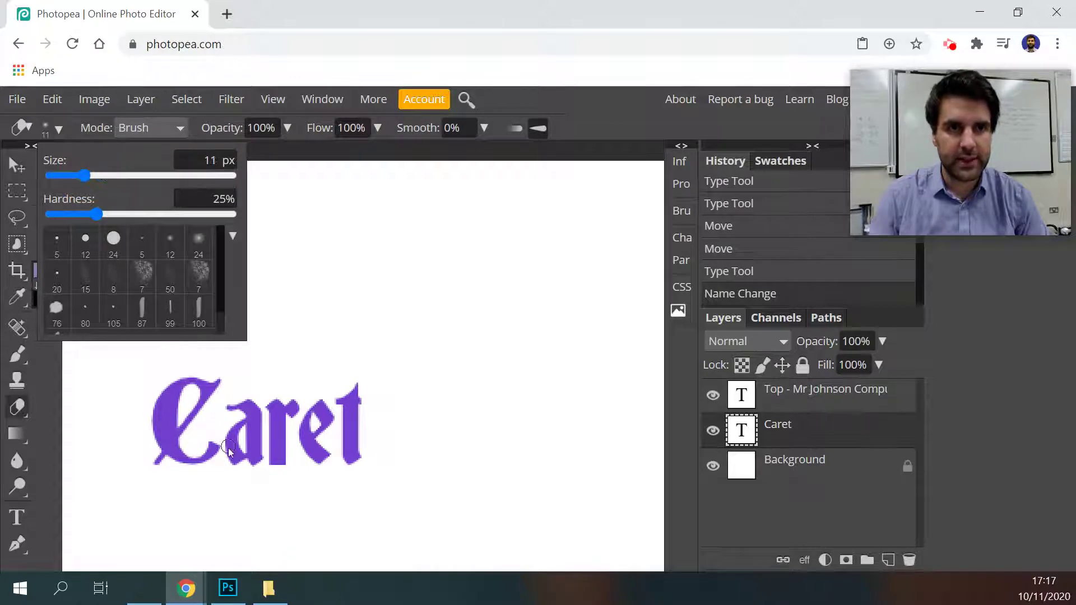
pyautogui.click(517, 106)
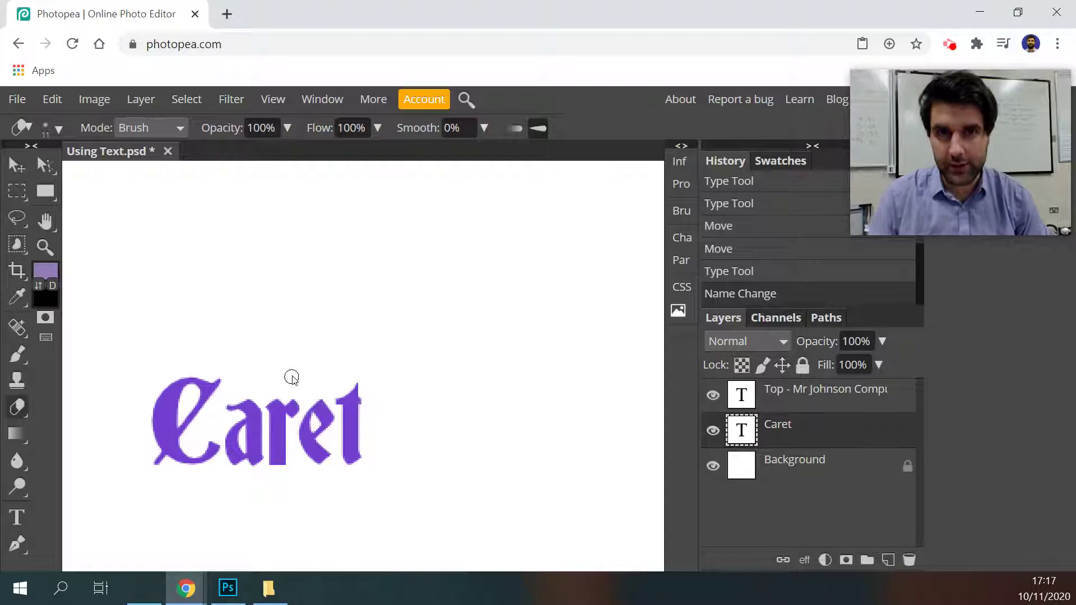
# Try erasing the C of Caret, which triggers the Rasterize prompt
pyautogui.click(192, 417)
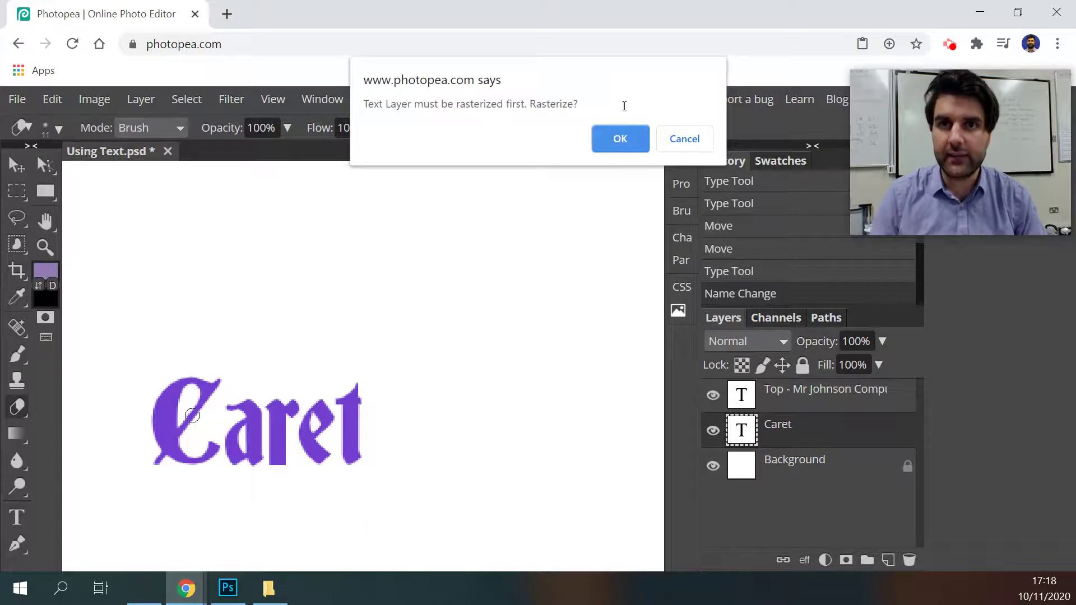
# Confirm rasterizing the Caret text layer so its C can be erased
pyautogui.click(624, 138)
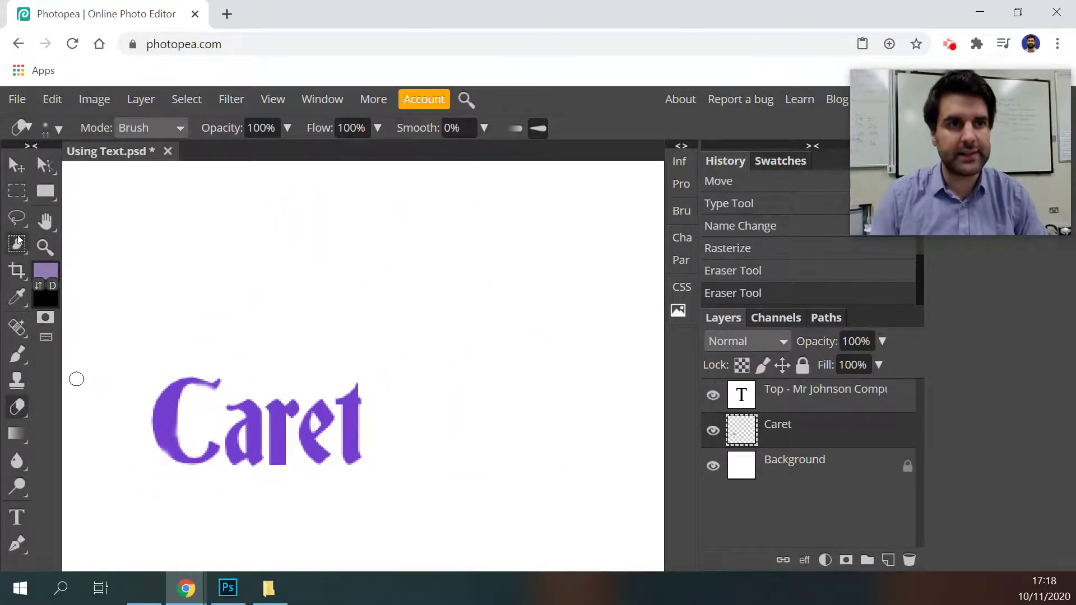
pyautogui.click(46, 247)
# Zoom out to show the whole page
pyautogui.click(70, 129)
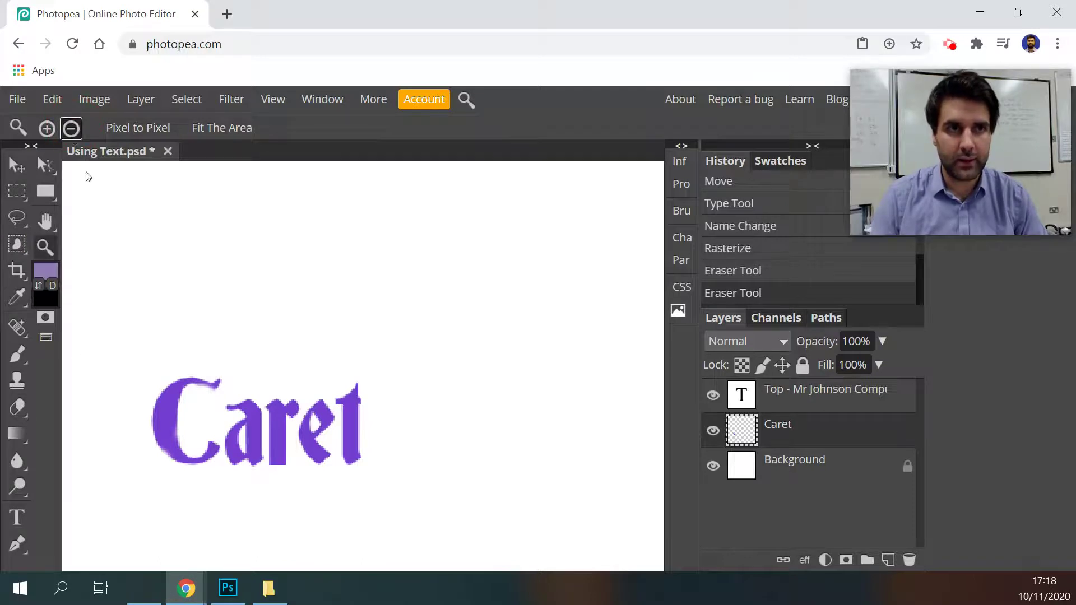
pyautogui.click(187, 360)
pyautogui.click(187, 360)
pyautogui.click(205, 350)
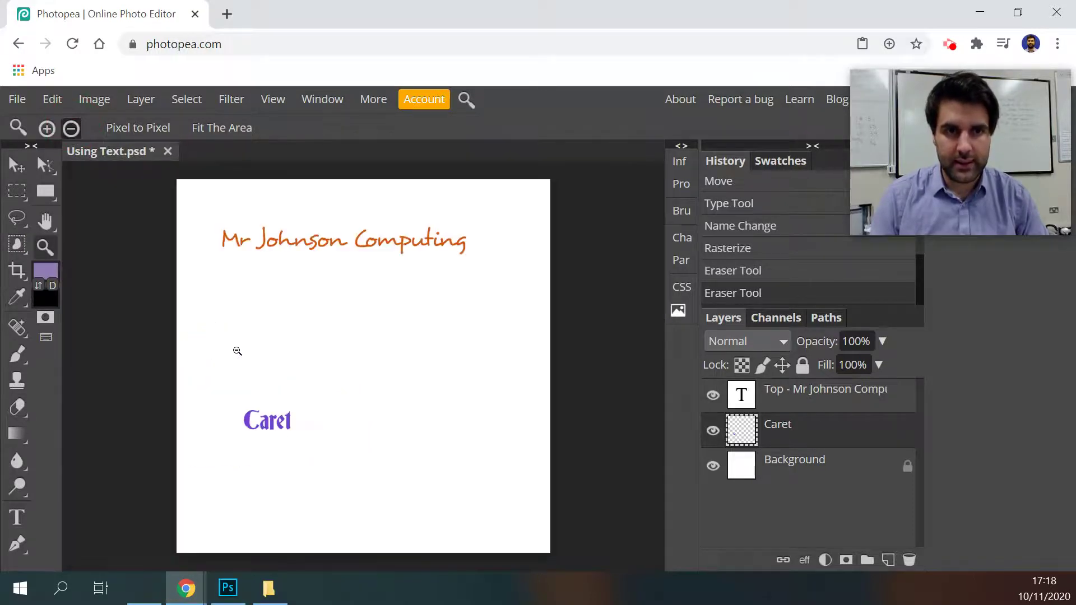
# With the Move tool, shift the Caret text up toward the page middle
pyautogui.click(17, 164)
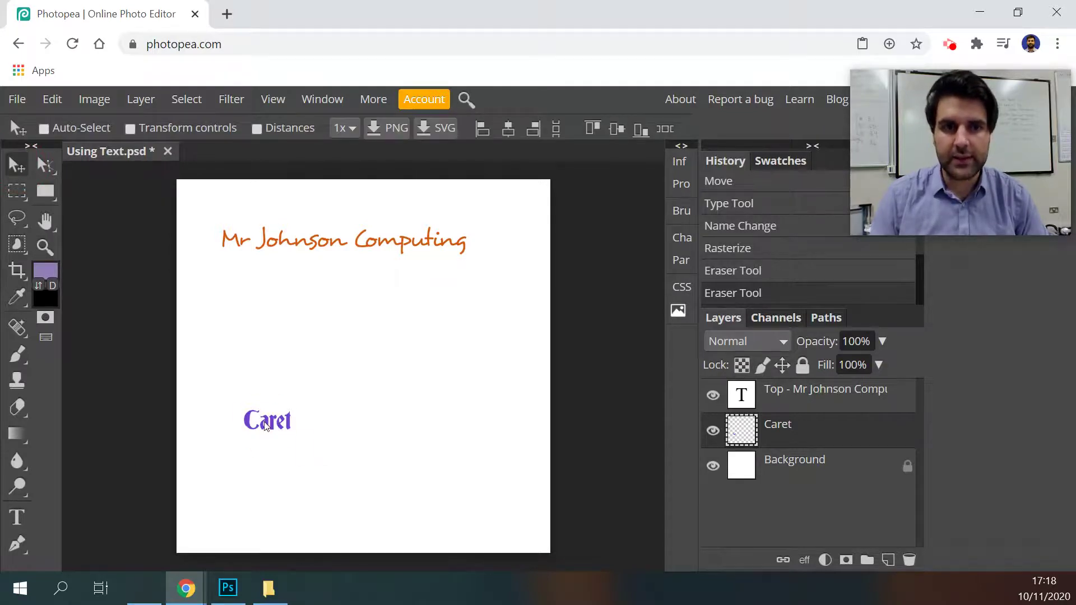
pyautogui.moveTo(265, 417); pyautogui.dragTo(266, 402)
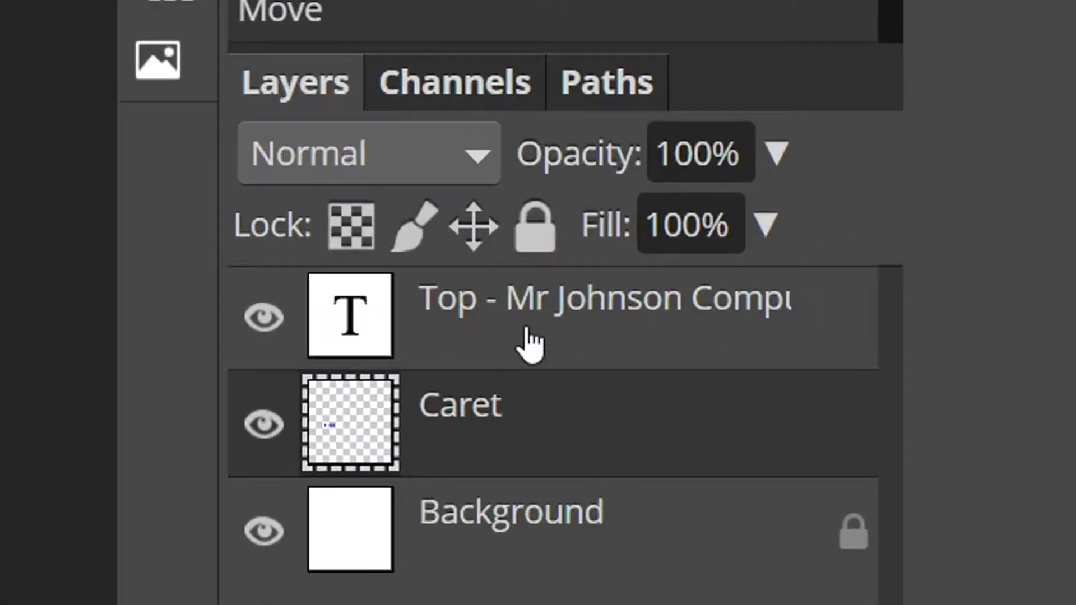
pyautogui.click(774, 391)
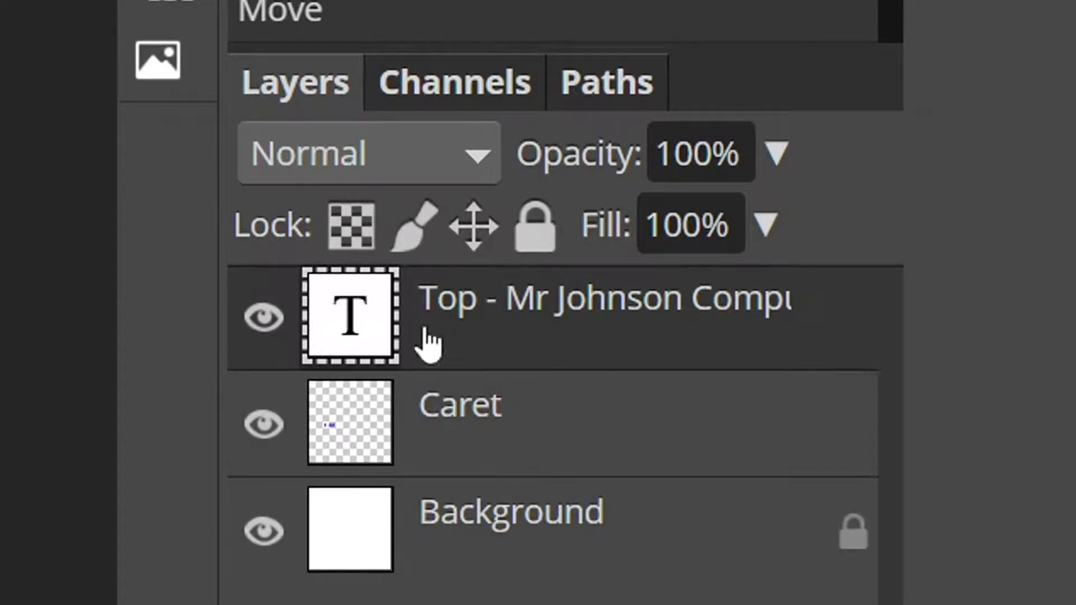
pyautogui.click(487, 437)
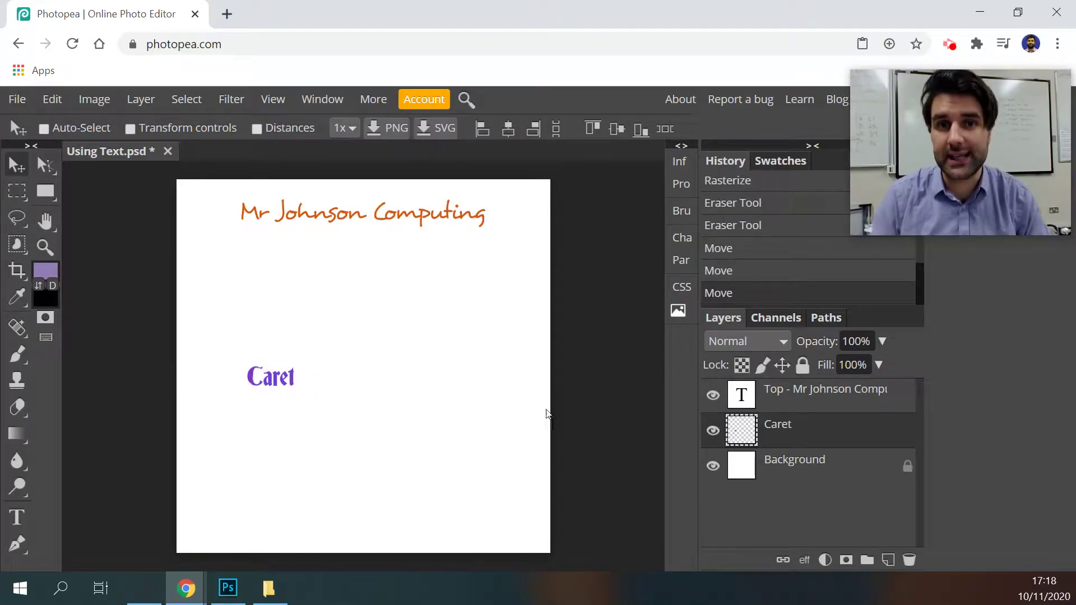
pyautogui.moveTo(278, 382); pyautogui.dragTo(278, 388)
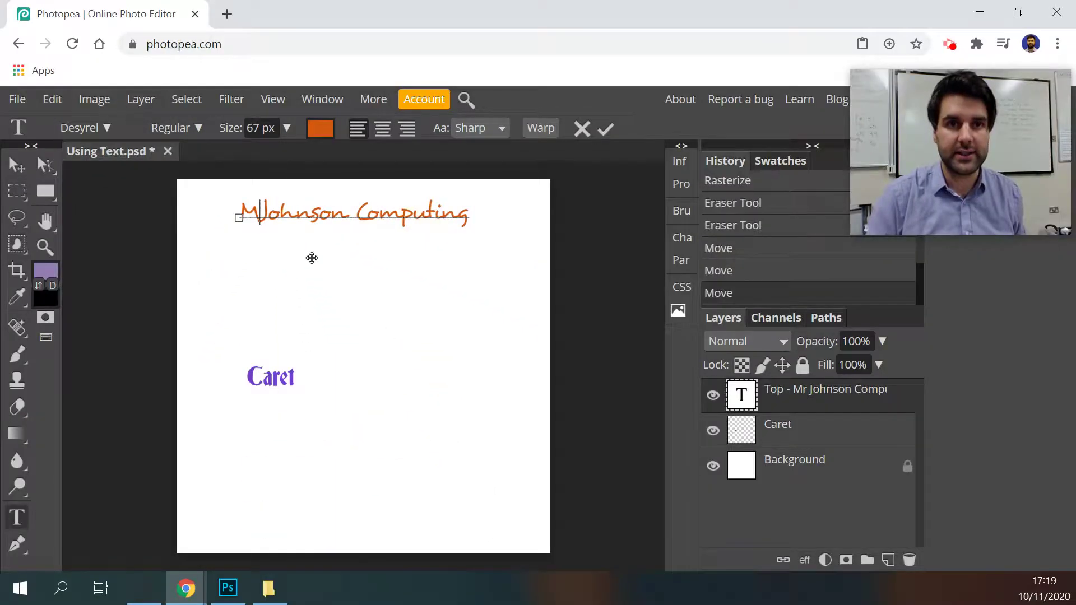
# Edit the heading to read 'Mr. J Computing' and commit the change
pyautogui.write('r')
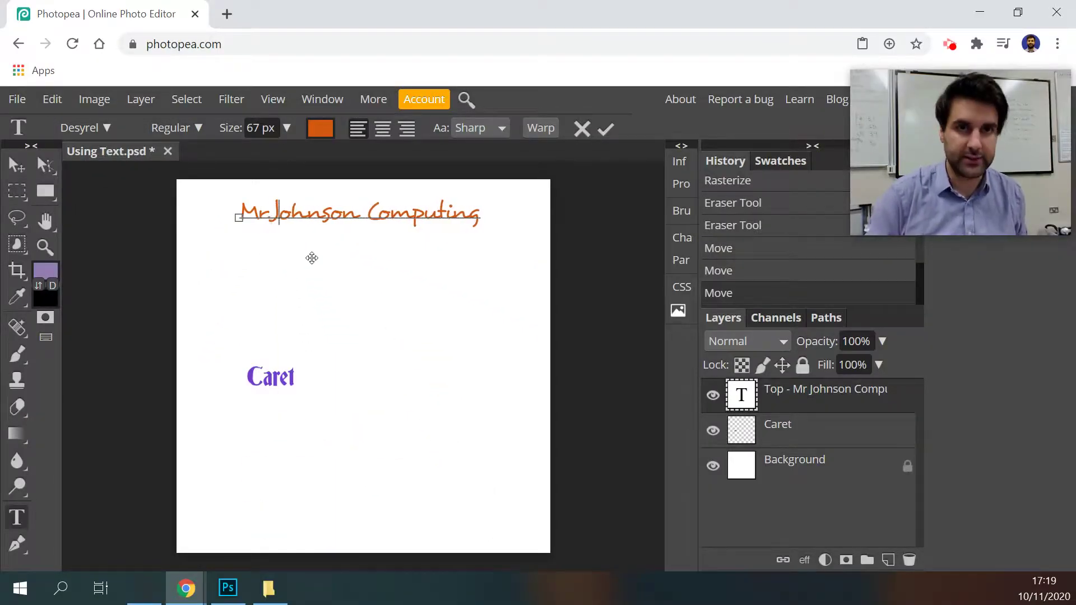
pyautogui.write(' .')
pyautogui.press('Right')
pyautogui.press('Delete')
pyautogui.press('Delete')
pyautogui.press('Delete')
pyautogui.press('Delete')
pyautogui.press('Delete')
pyautogui.press('Delete')
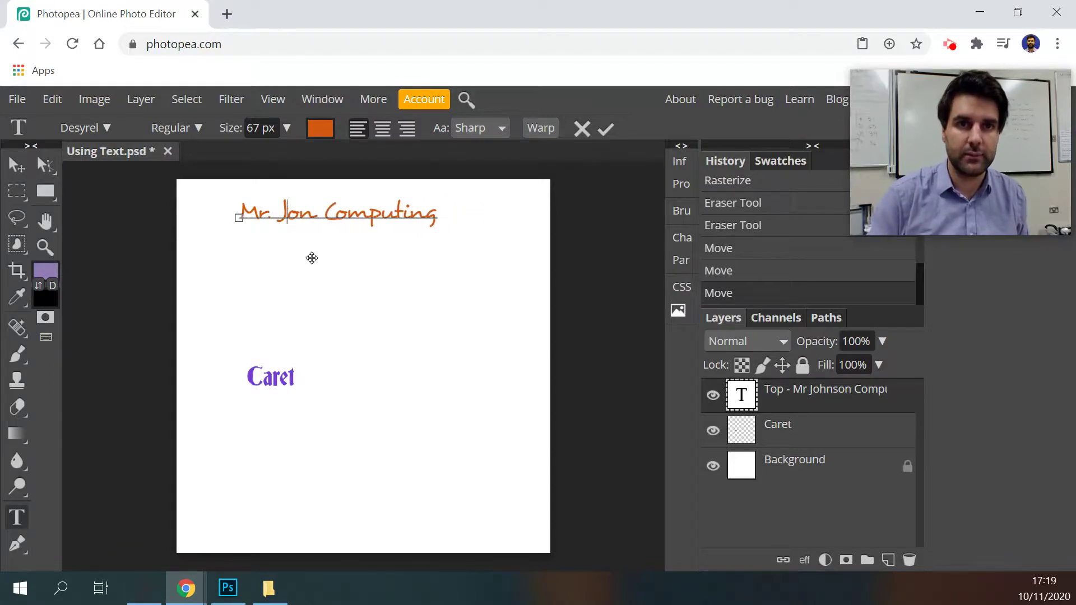
pyautogui.press('Return')
pyautogui.press('BackSpace')
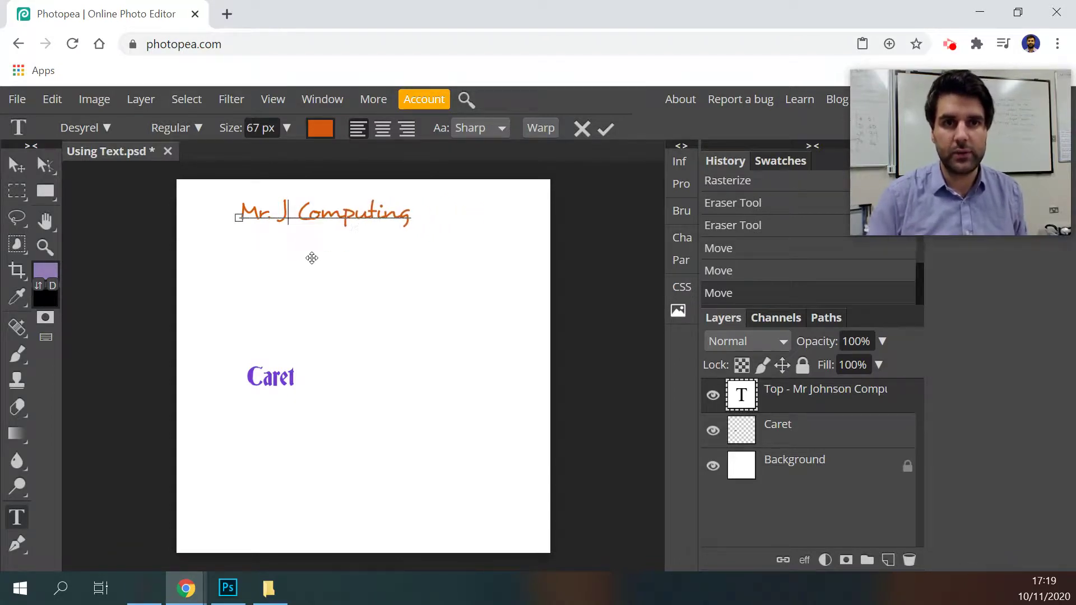
pyautogui.click(606, 129)
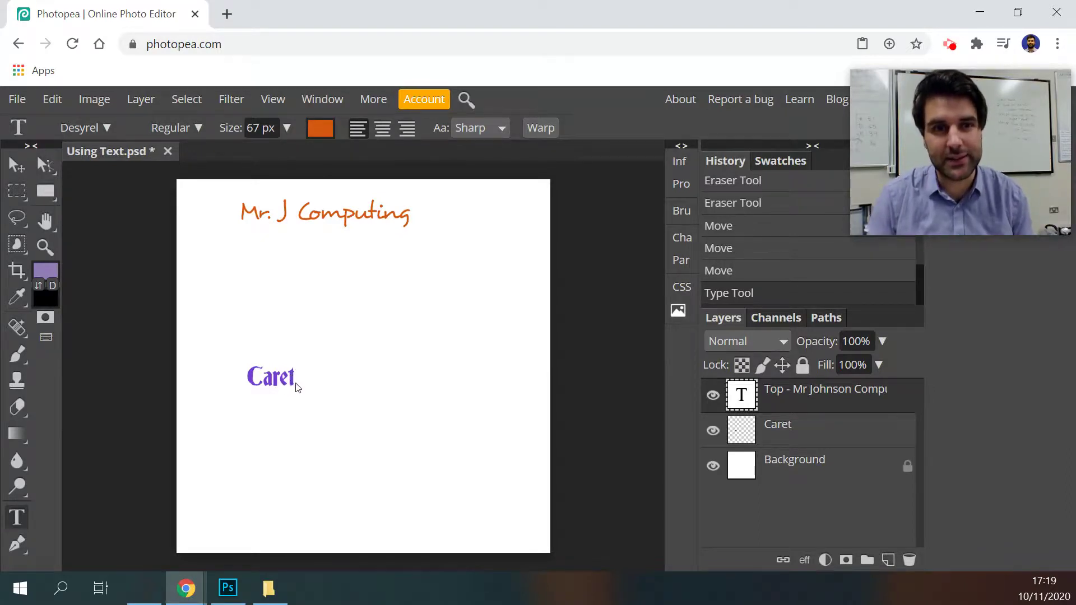
pyautogui.click(17, 165)
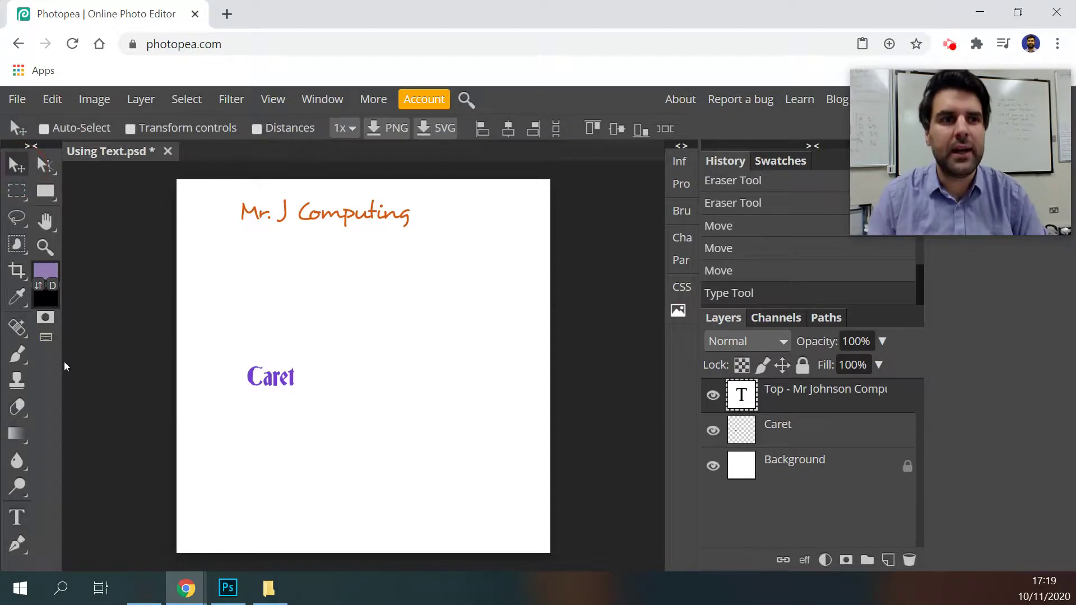
pyautogui.click(44, 247)
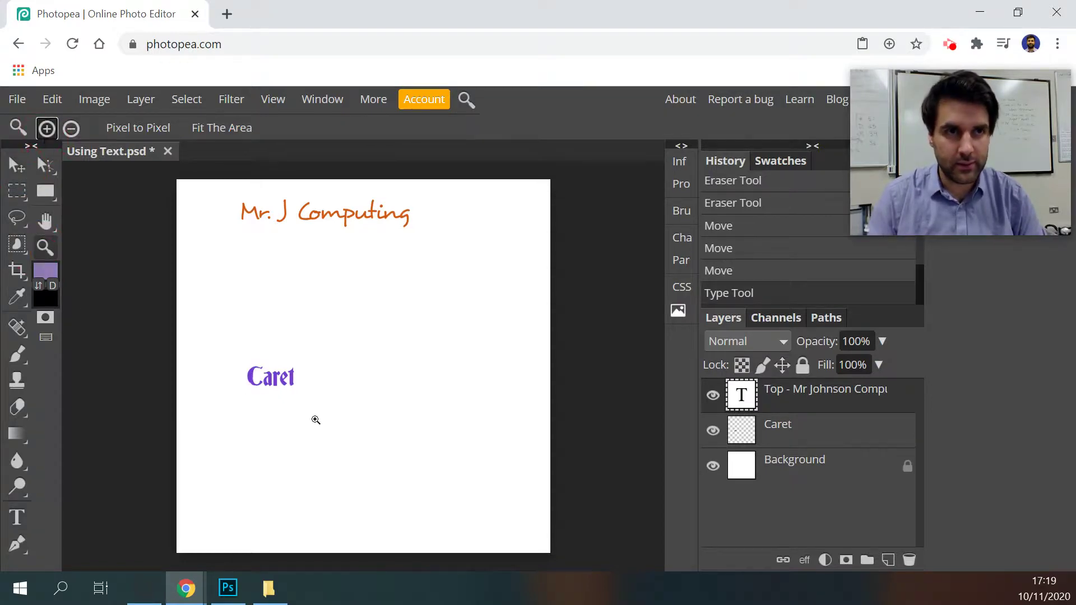
pyautogui.moveTo(266, 377)
pyautogui.mouseDown()
pyautogui.moveTo(300, 379)
pyautogui.moveTo(261, 353)
pyautogui.moveTo(270, 358)
pyautogui.mouseUp()
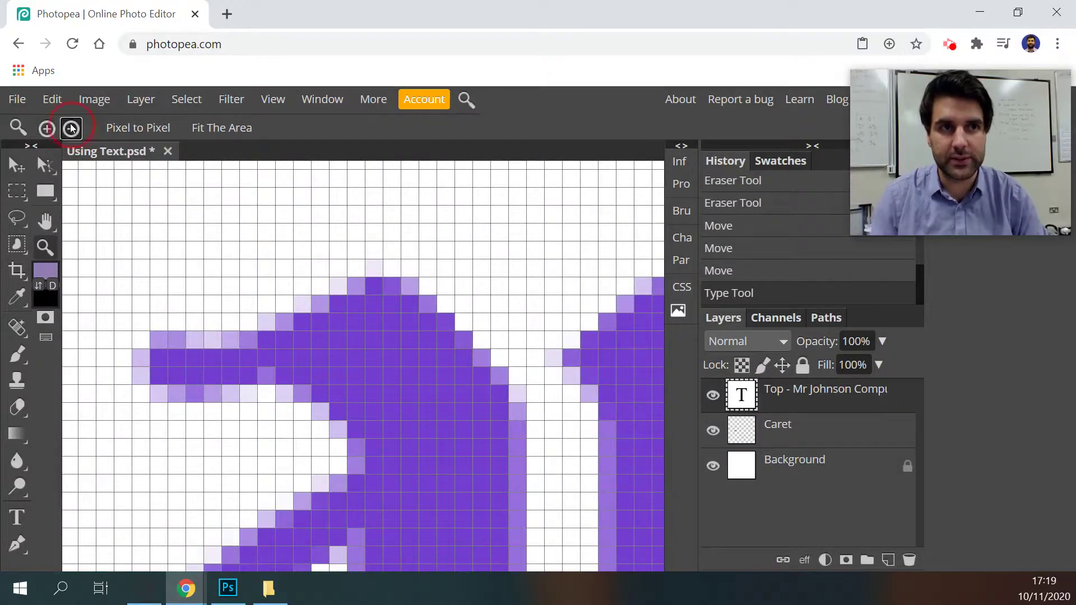
pyautogui.click(283, 397)
pyautogui.click(277, 385)
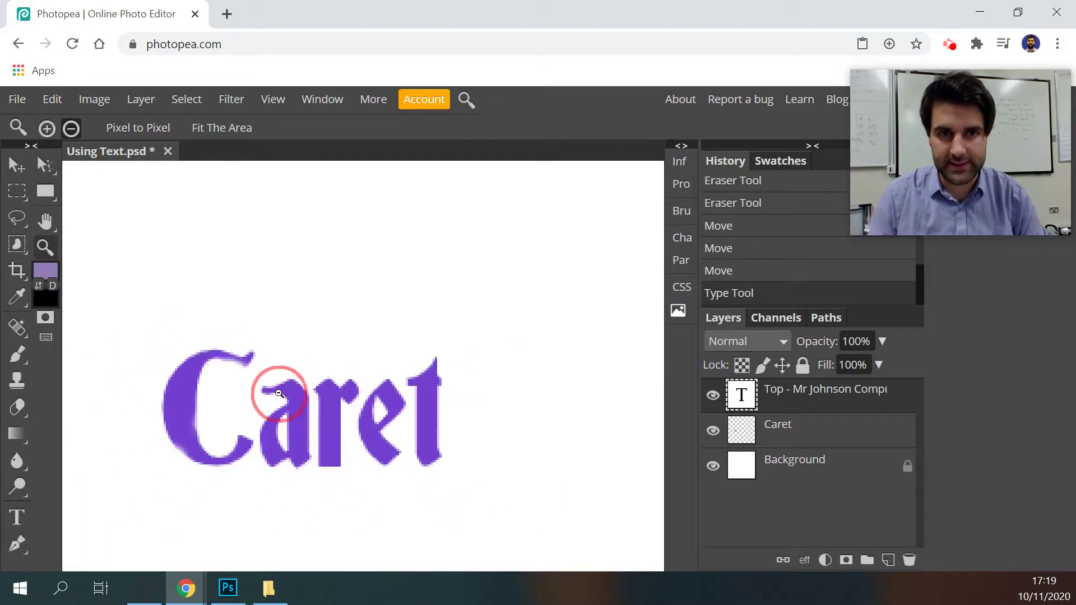
pyautogui.keyDown('alt'); pyautogui.click(278, 394); pyautogui.keyUp('alt')
pyautogui.keyDown('alt'); pyautogui.click(328, 396); pyautogui.keyUp('alt')
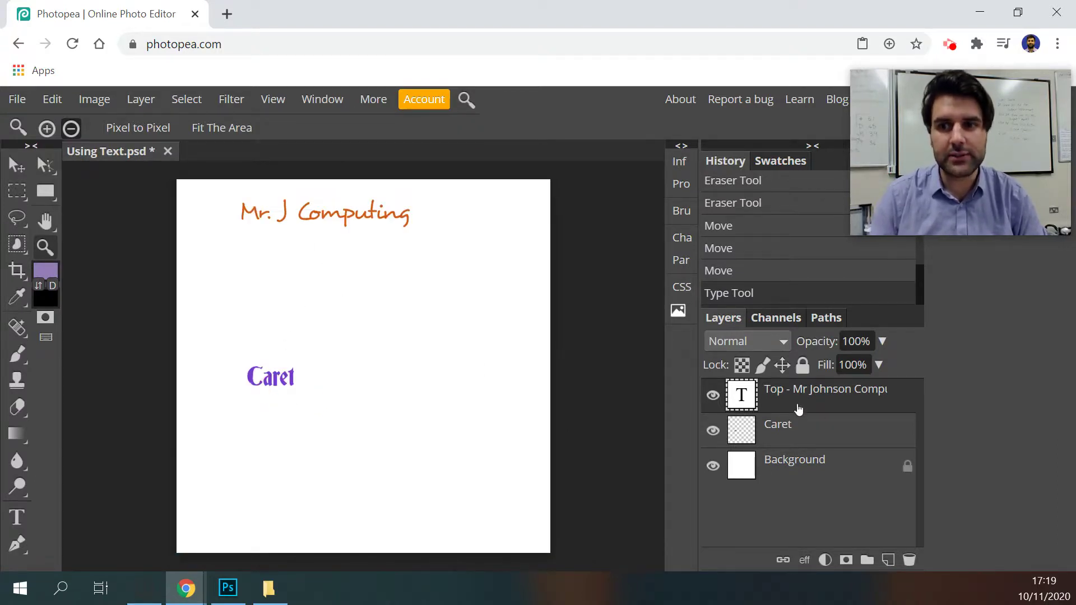
# Select the rasterized Caret layer in the Layers panel
pyautogui.click(798, 442)
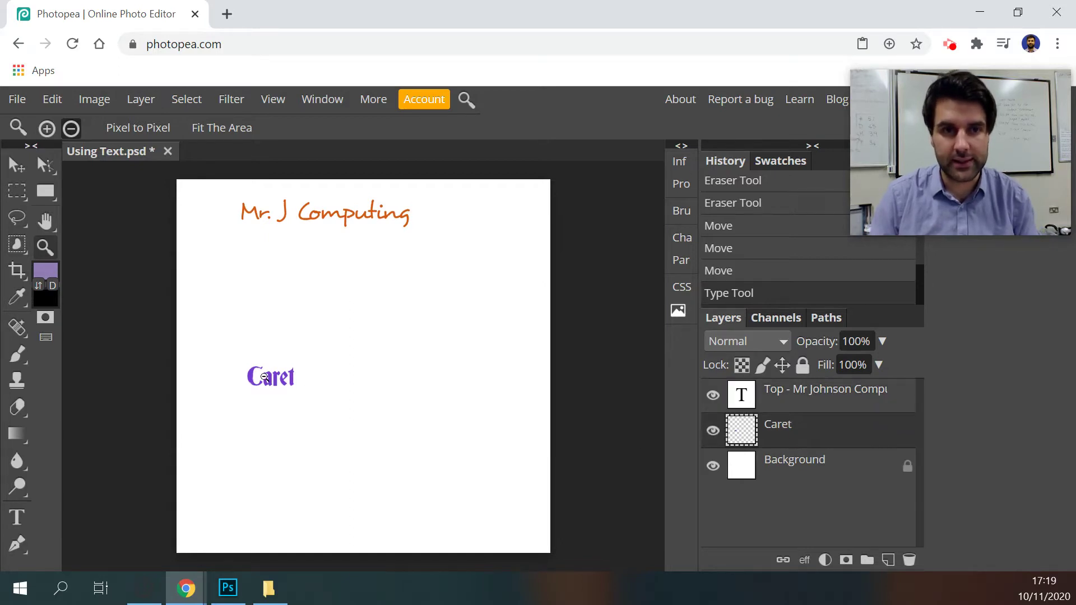